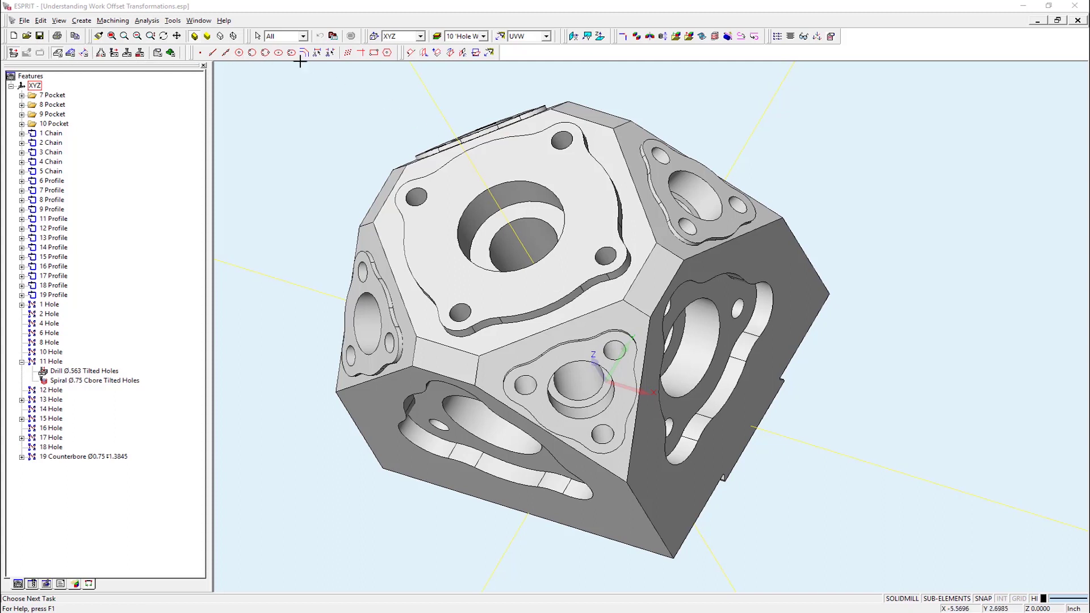
Step: Create a UVW work plane centred on the large hole in the tilted face at the part's upper-right corner
{"action": "left_click", "coordinate": [411, 53]}
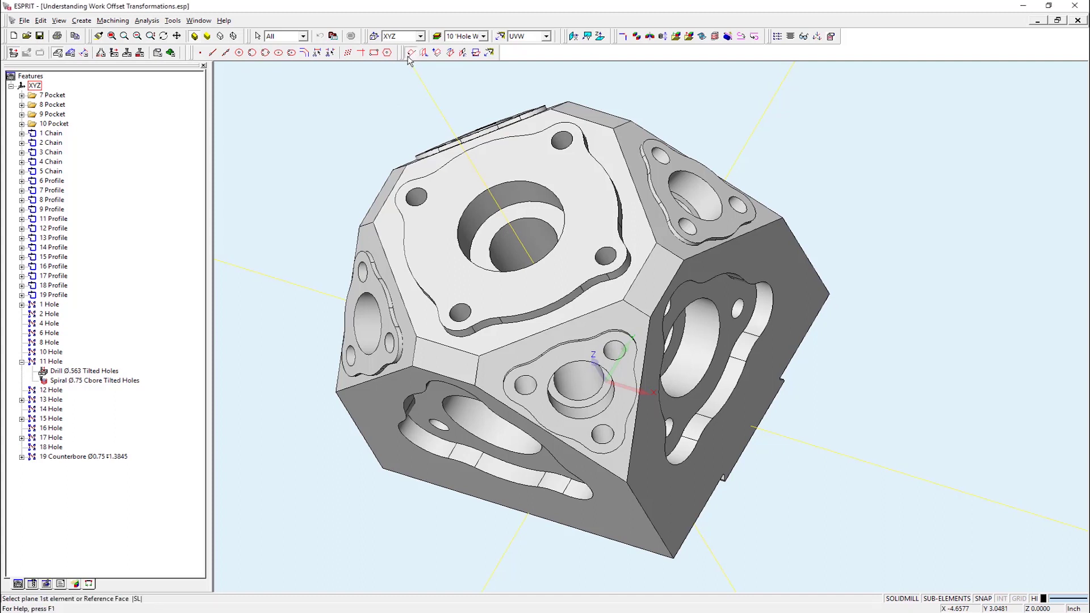
{"action": "left_click", "coordinate": [708, 185]}
{"action": "left_click", "coordinate": [707, 186]}
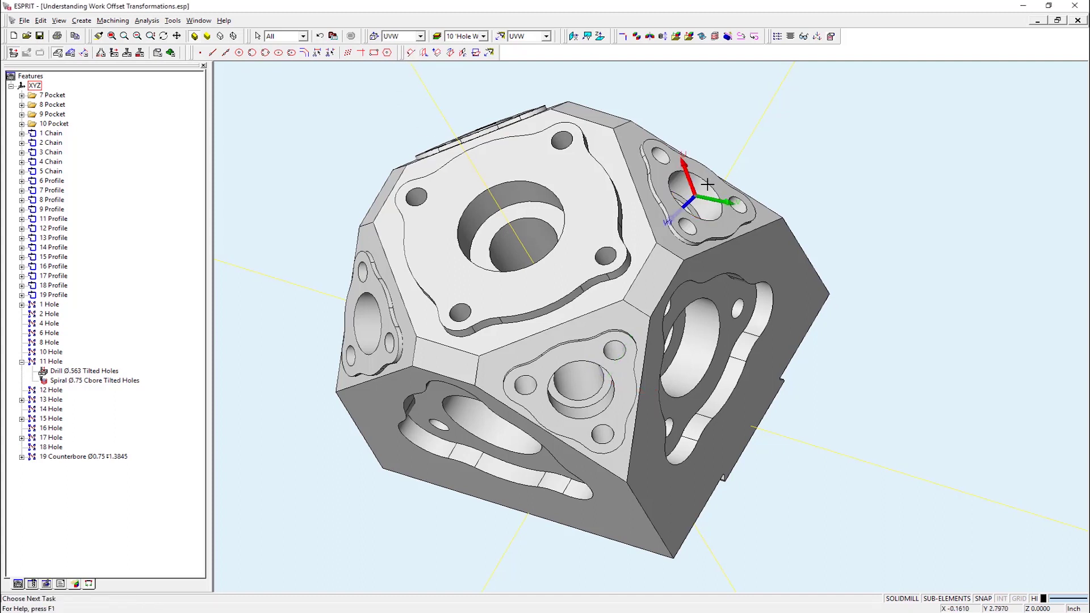
Step: Rotate the UVW work plane about its V axis so that W points outward from the tilted face
{"action": "left_click", "coordinate": [464, 53]}
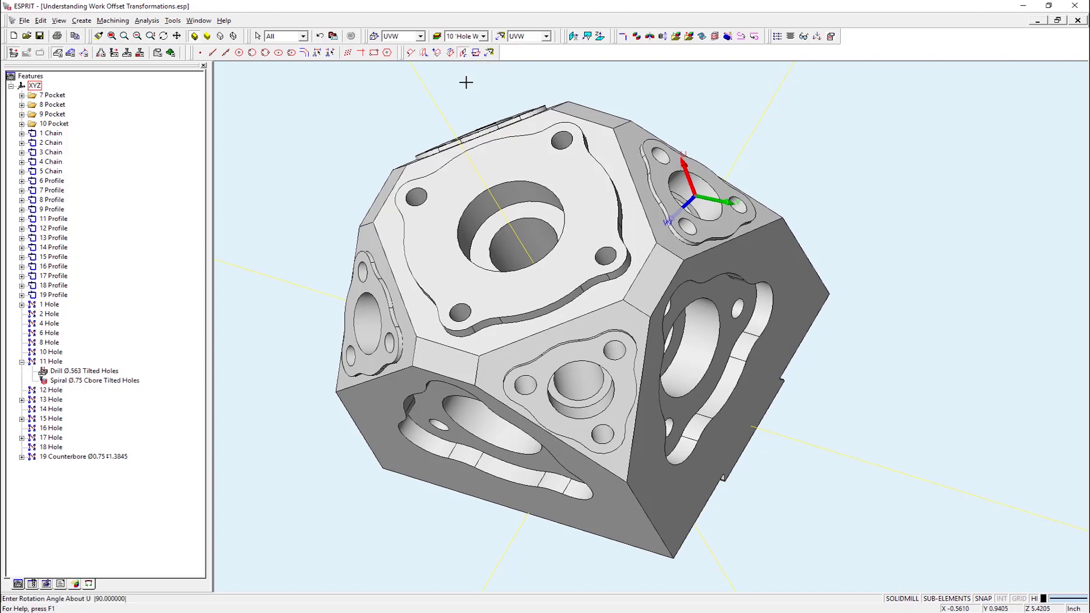
{"action": "key", "text": "Return"}
{"action": "key", "text": "Return"}
{"action": "key", "text": "Return"}
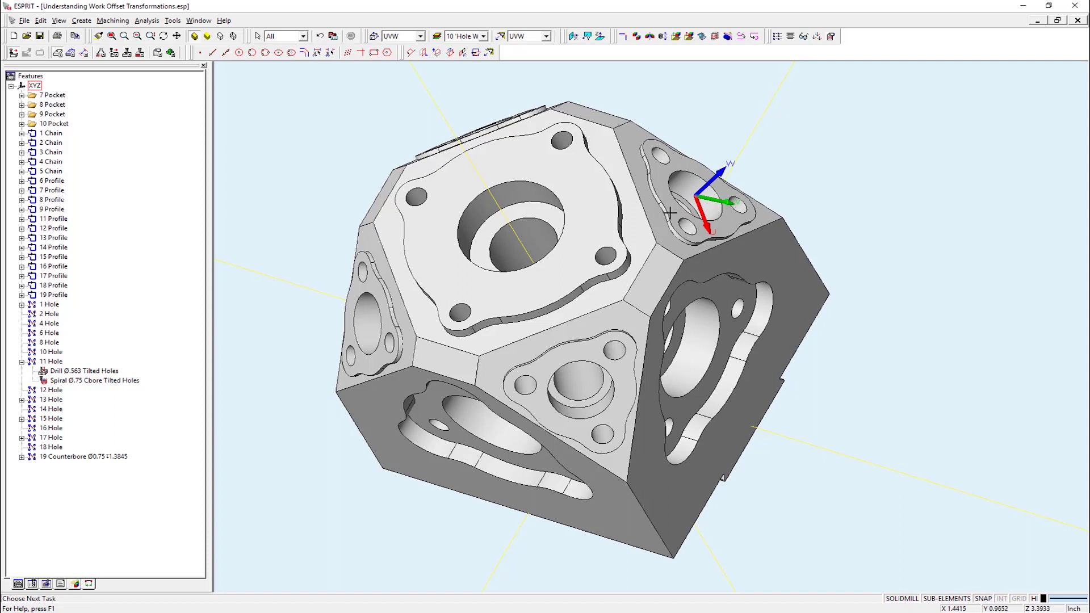
Step: Save the current UVW orientation as a new work plane named Tilted Plane
{"action": "left_click", "coordinate": [374, 36]}
{"action": "left_click", "coordinate": [376, 101]}
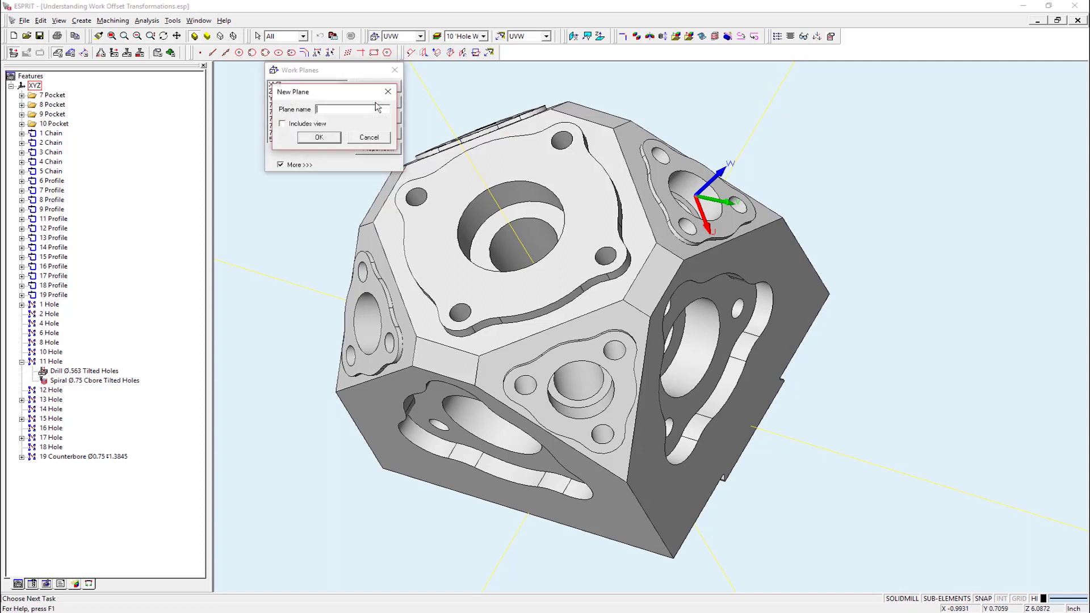
{"action": "type", "text": "Tilted Plane"}
{"action": "key", "text": "Return"}
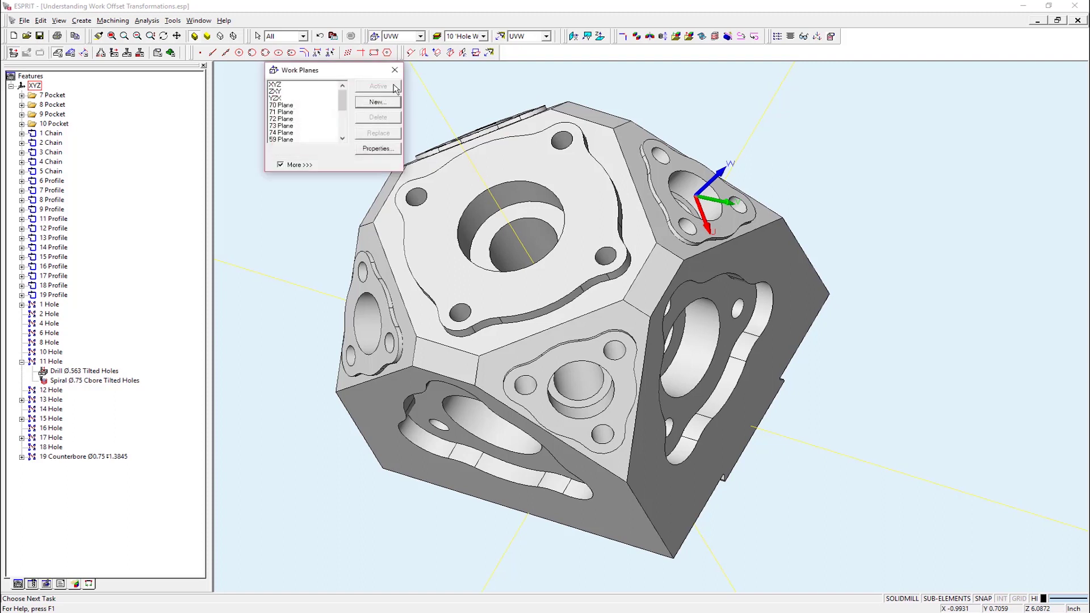
{"action": "left_click", "coordinate": [395, 70]}
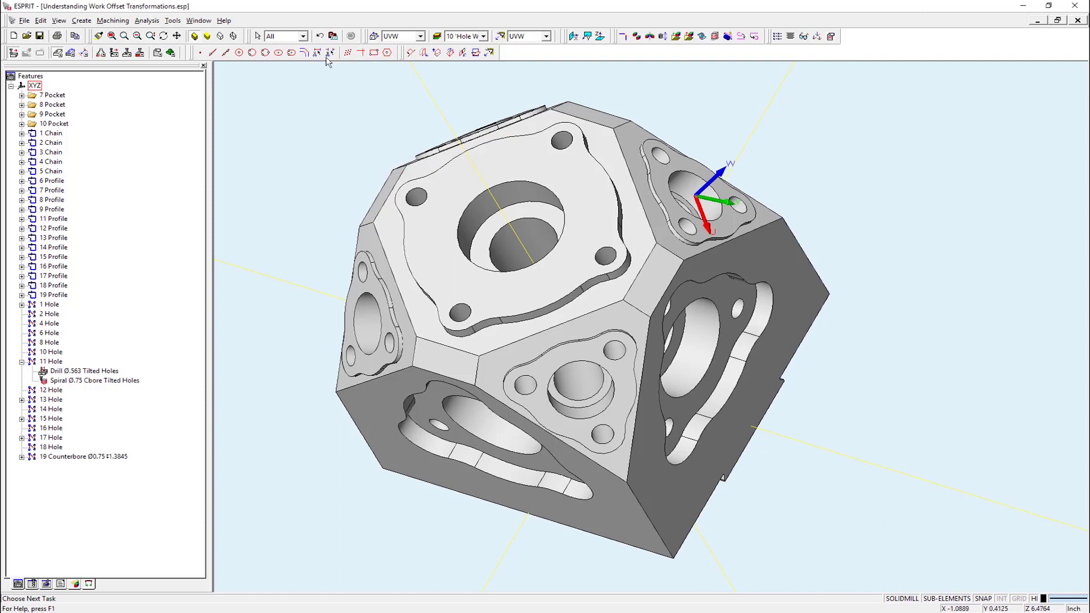
Step: Create a work coordinate named Tilted Plane with standard number 54, using the Tilted Plane work plane
{"action": "right_click", "coordinate": [34, 87]}
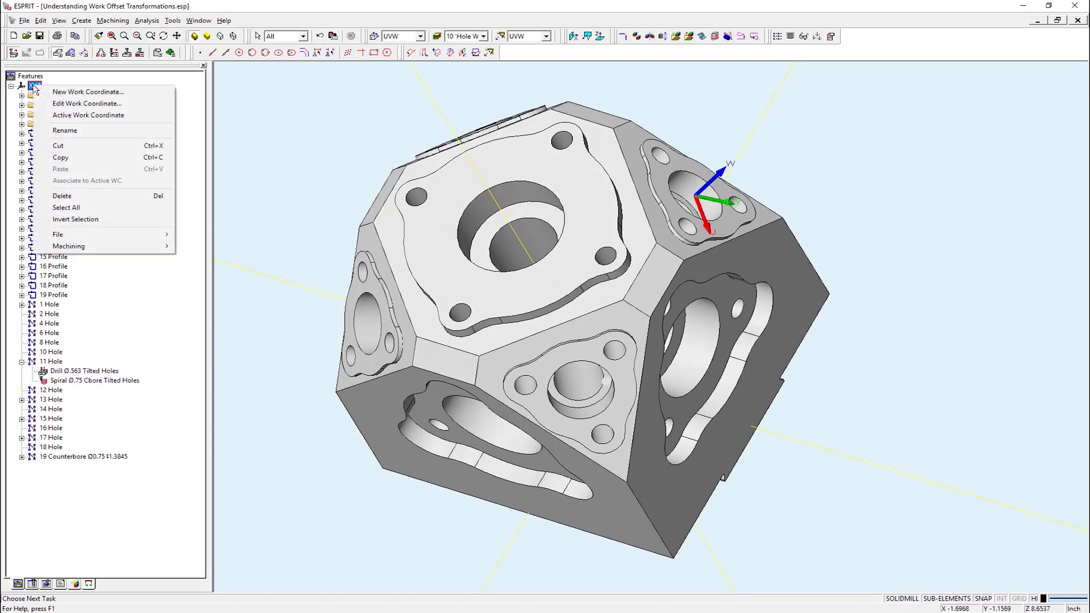
{"action": "left_click", "coordinate": [85, 93]}
{"action": "type", "text": "Tilted Plane"}
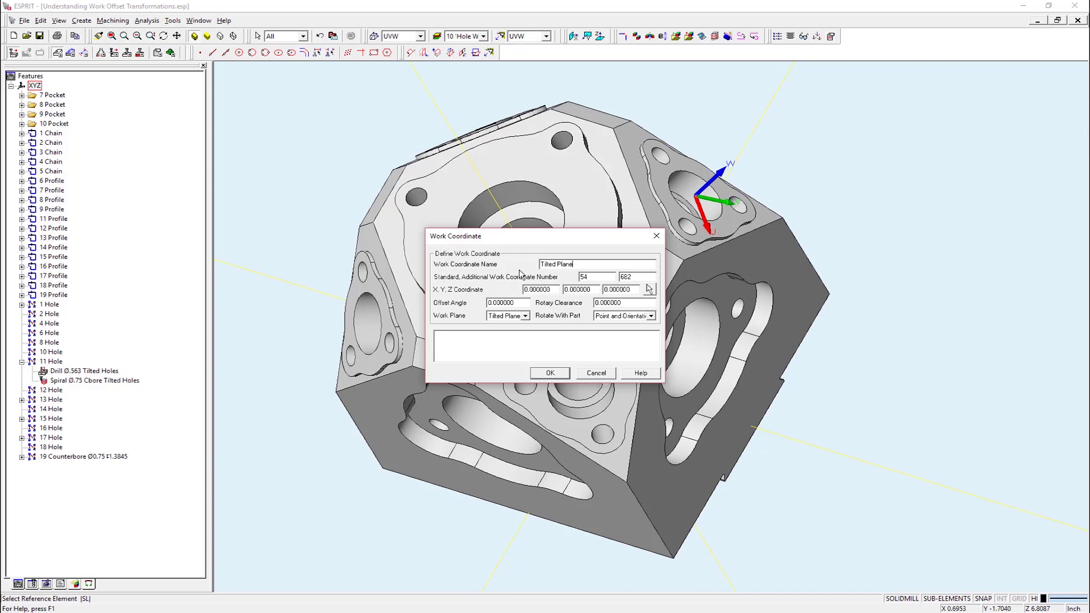
{"action": "left_click", "coordinate": [596, 276]}
{"action": "left_click", "coordinate": [559, 373]}
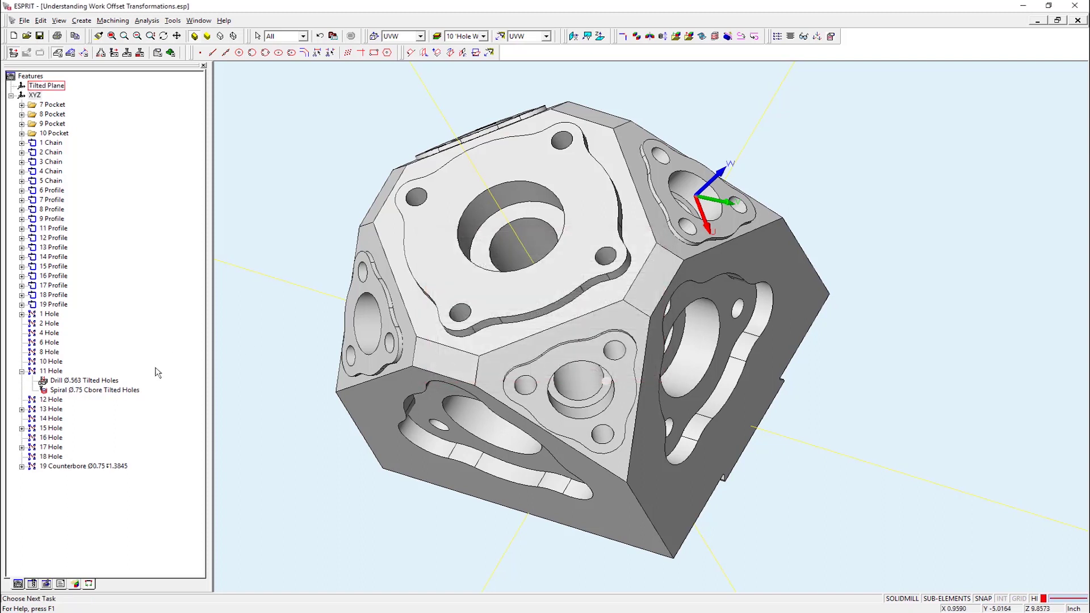
Step: Associate the 11 Hole feature with the active Tilted Plane work coordinate and expand that coordinate in the feature tree
{"action": "right_click", "coordinate": [57, 371]}
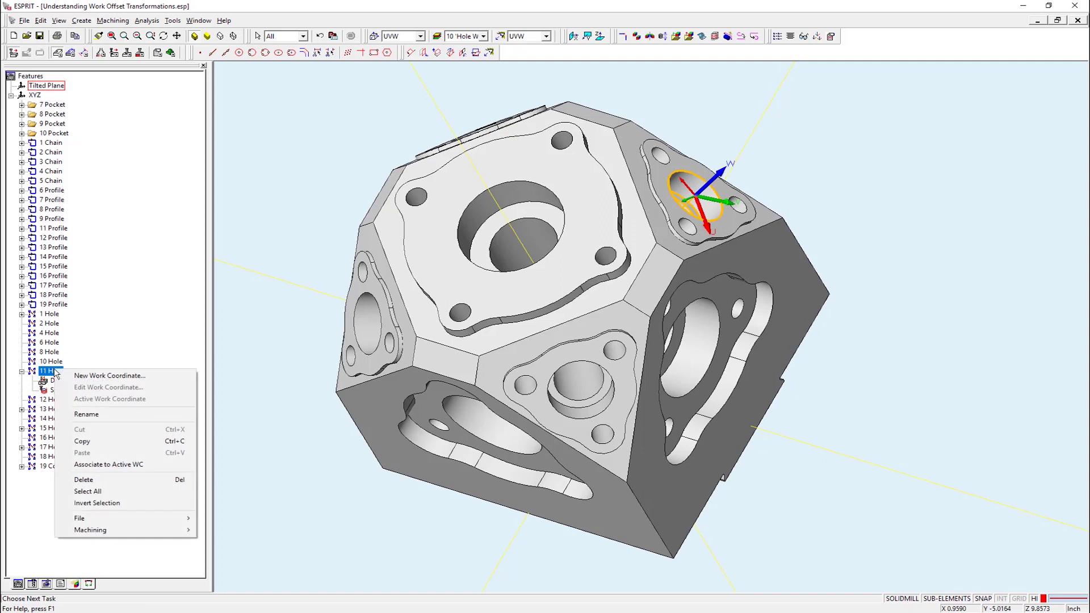
{"action": "left_click", "coordinate": [138, 466]}
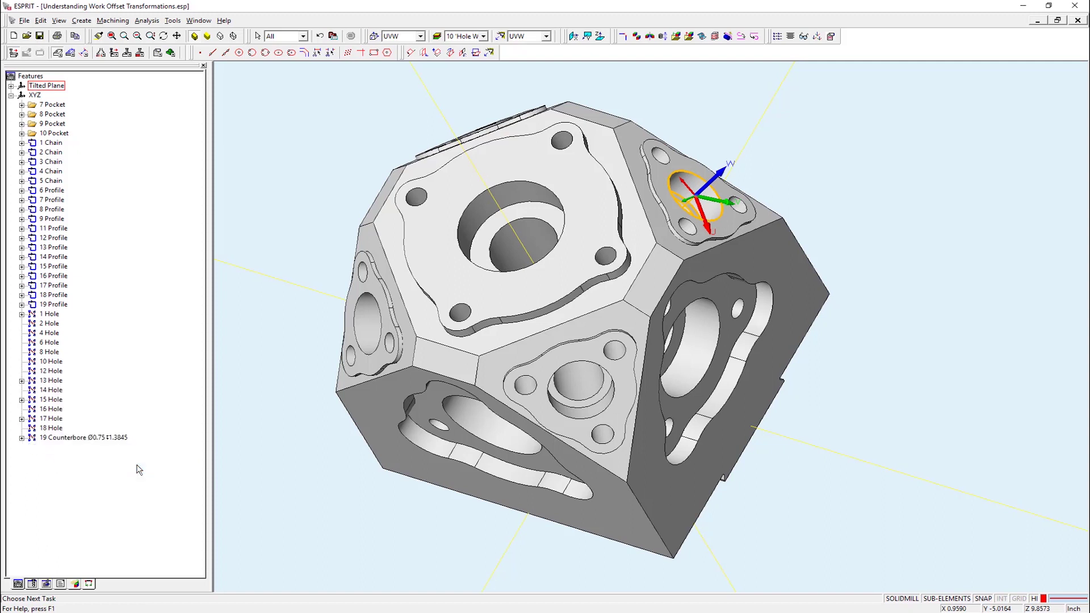
{"action": "left_click", "coordinate": [11, 87]}
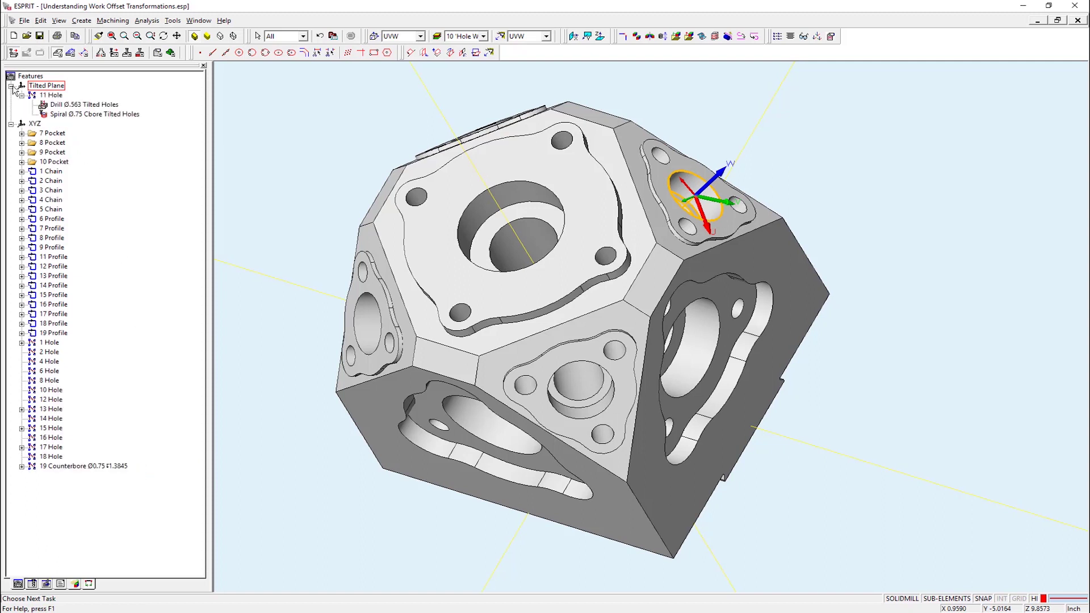
Step: Simulate the Spiral Ø.75 Cbore Tilted Holes operation in single steps on the machine and stop the simulation
{"action": "left_click", "coordinate": [102, 115]}
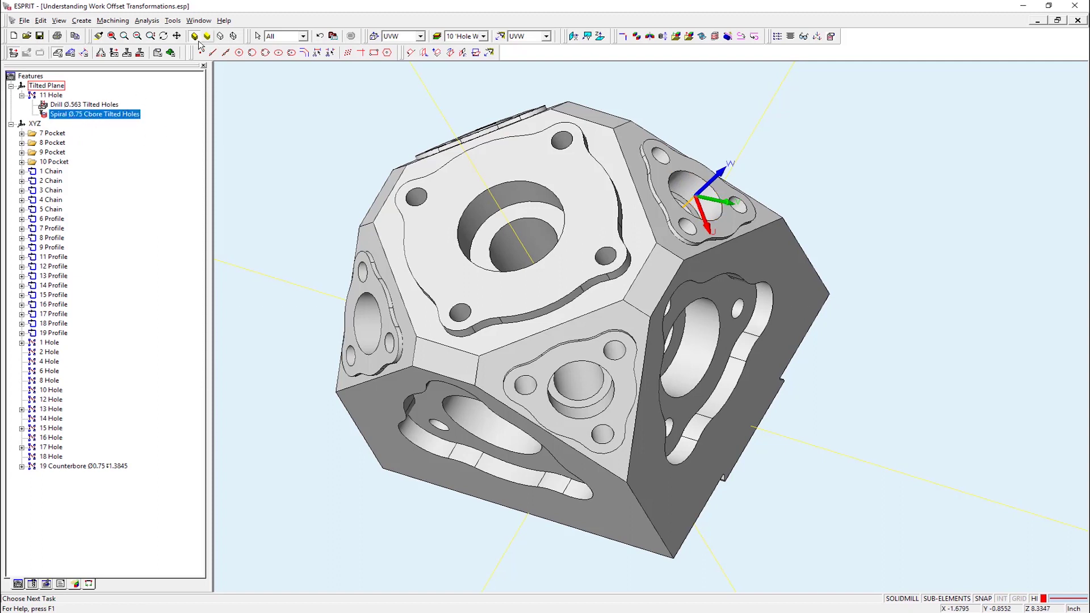
{"action": "left_click", "coordinate": [170, 53]}
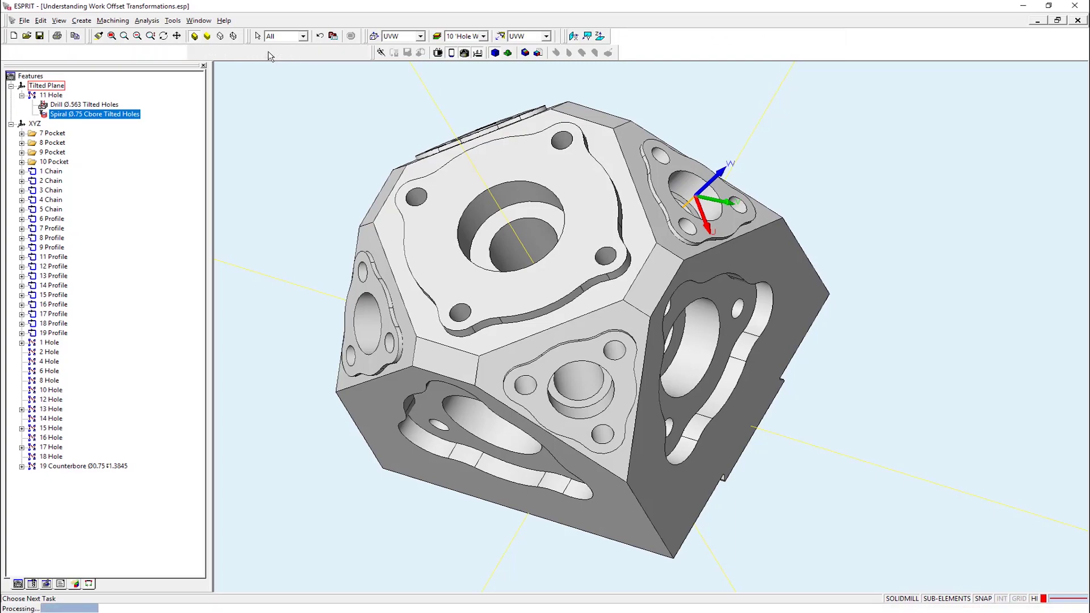
{"action": "scroll", "coordinate": [469, 331], "scroll_direction": "up", "scroll_amount": 4}
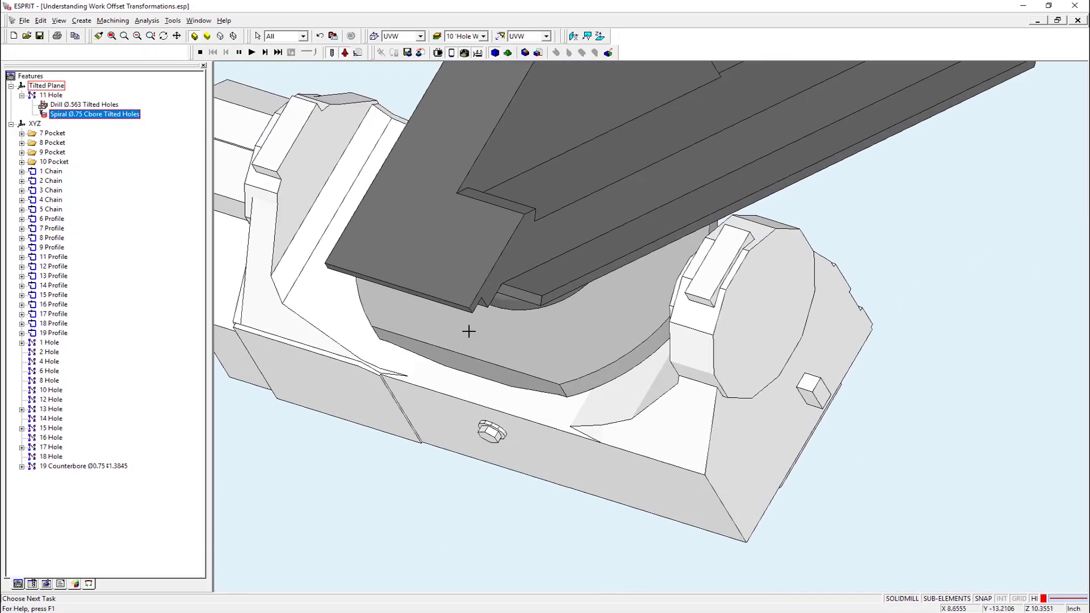
{"action": "scroll", "coordinate": [492, 111], "scroll_direction": "up", "scroll_amount": 3}
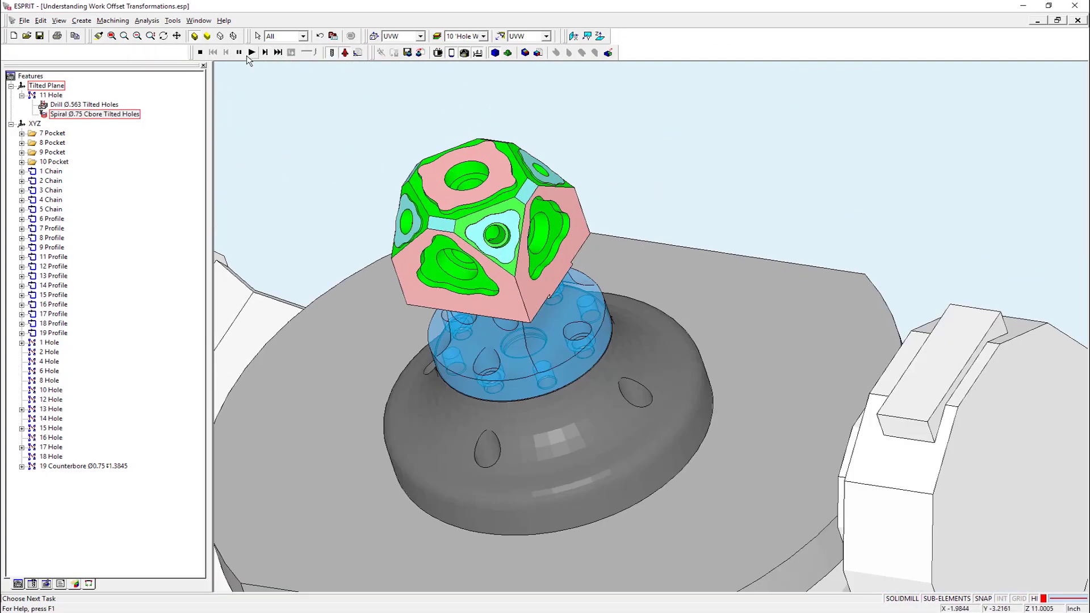
{"action": "left_click", "coordinate": [265, 53]}
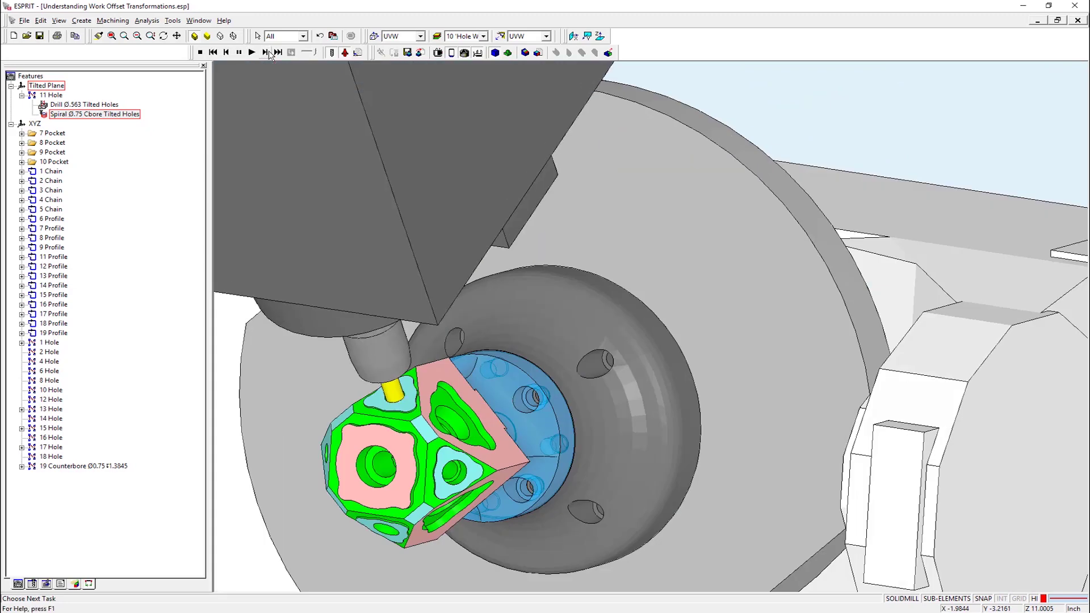
{"action": "left_click", "coordinate": [269, 54]}
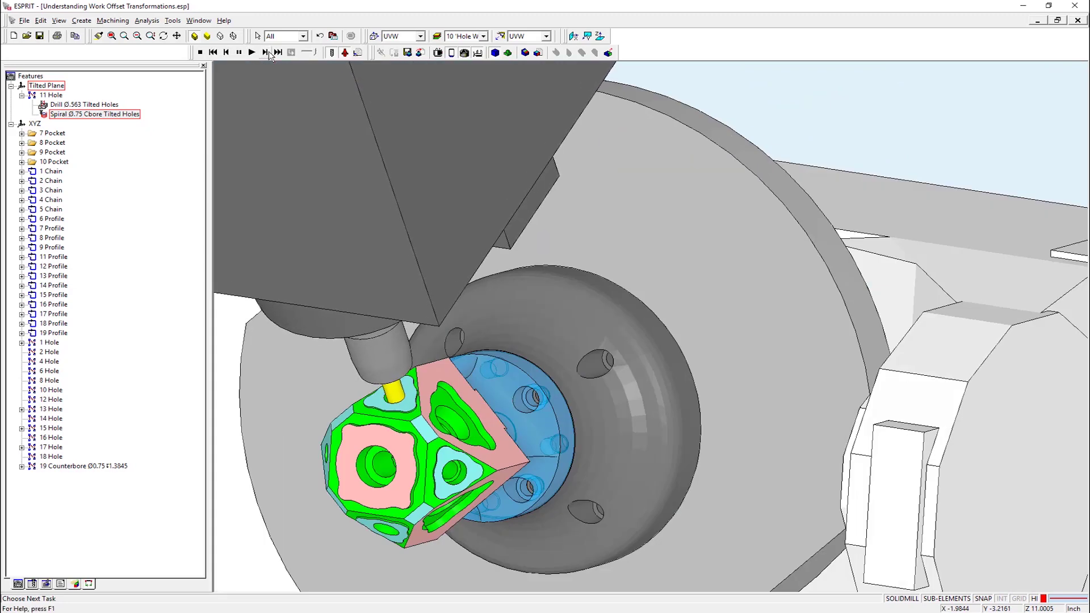
{"action": "left_click", "coordinate": [269, 54]}
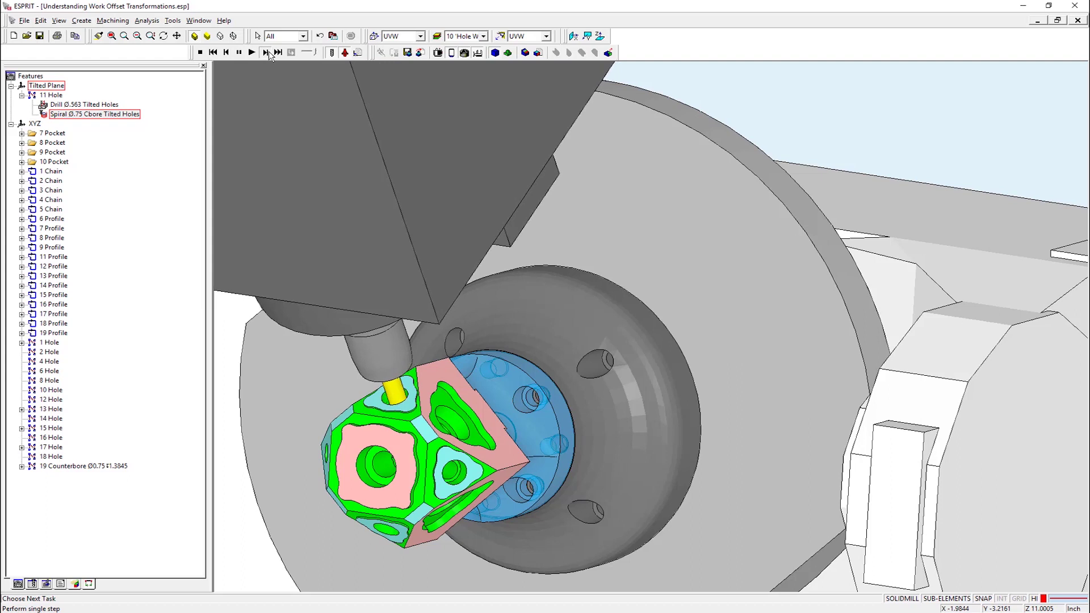
{"action": "left_click", "coordinate": [265, 52]}
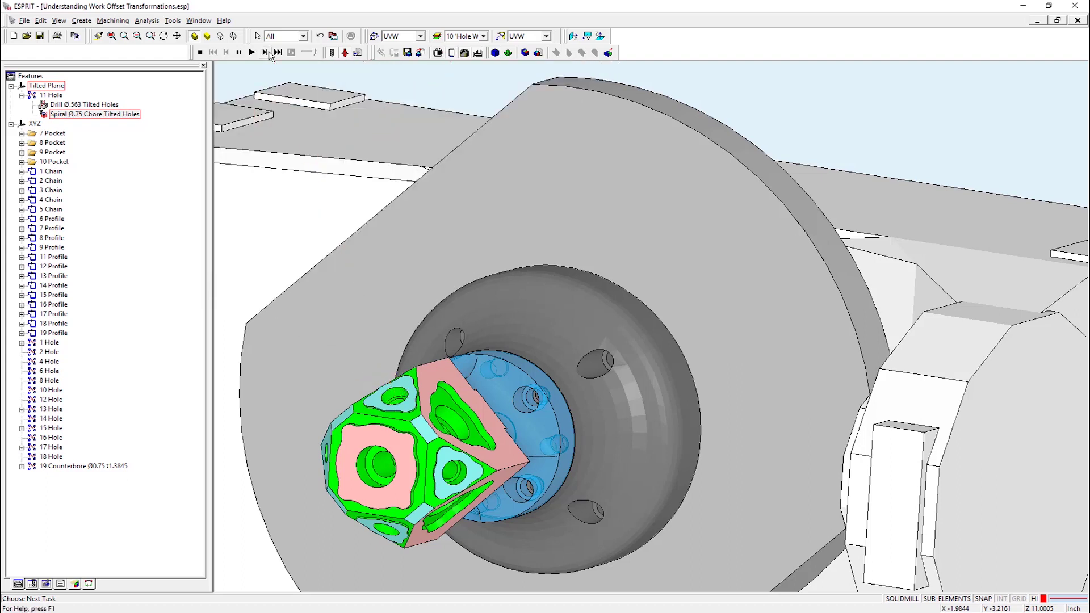
{"action": "left_click", "coordinate": [199, 52]}
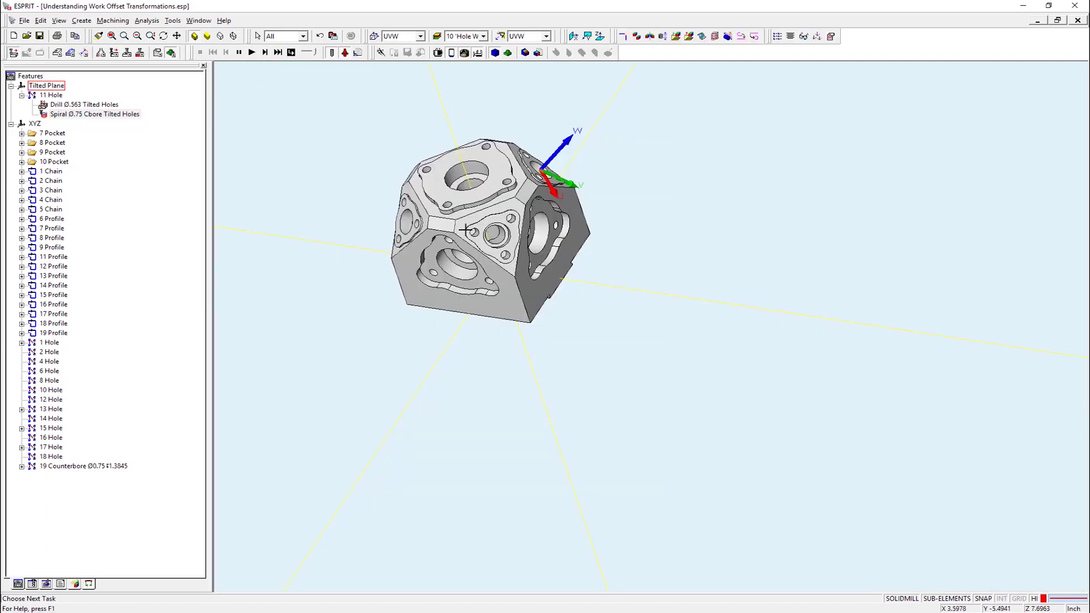
Step: Generate the NC code for the Spiral Ø.75 Cbore Tilted Holes operation, examine its G68.2 and G53.1 blocks, and return to the model
{"action": "right_click", "coordinate": [103, 116]}
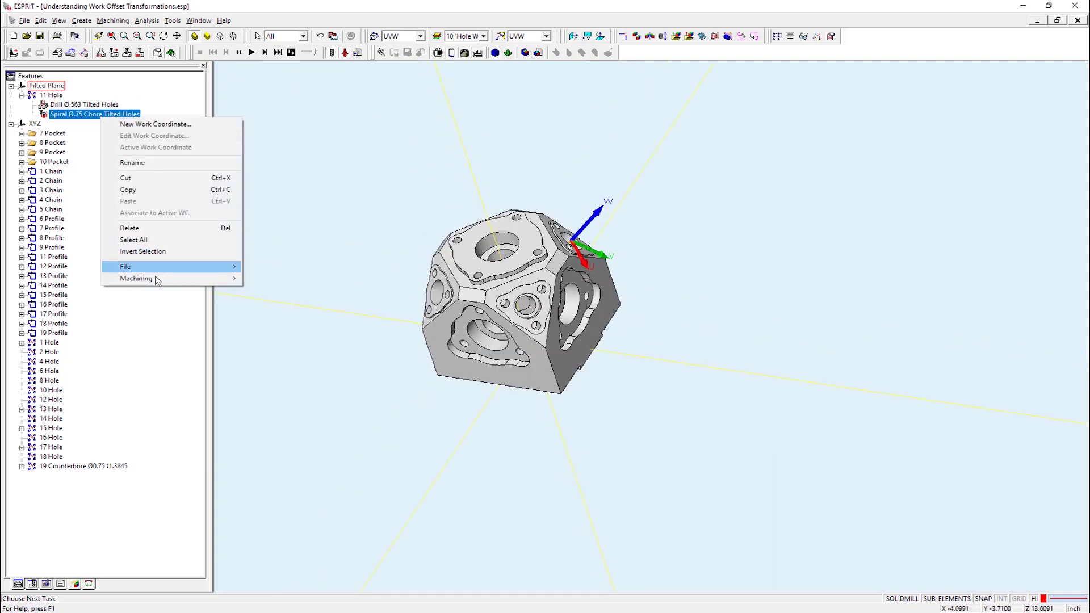
{"action": "mouse_move", "coordinate": [221, 278]}
{"action": "left_click", "coordinate": [284, 290]}
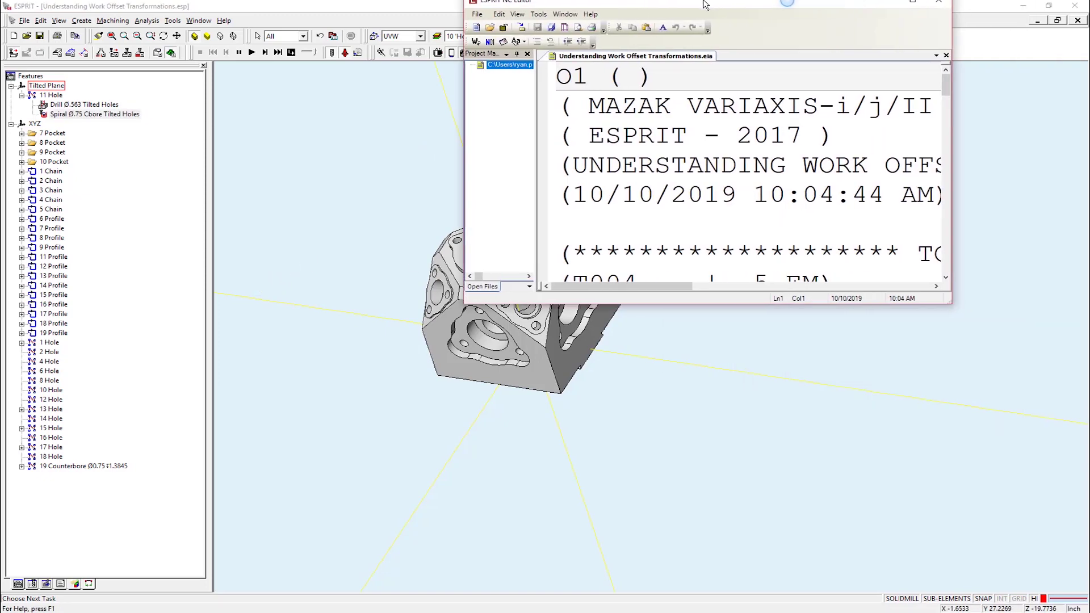
{"action": "scroll", "coordinate": [496, 212], "scroll_direction": "down", "scroll_amount": 4}
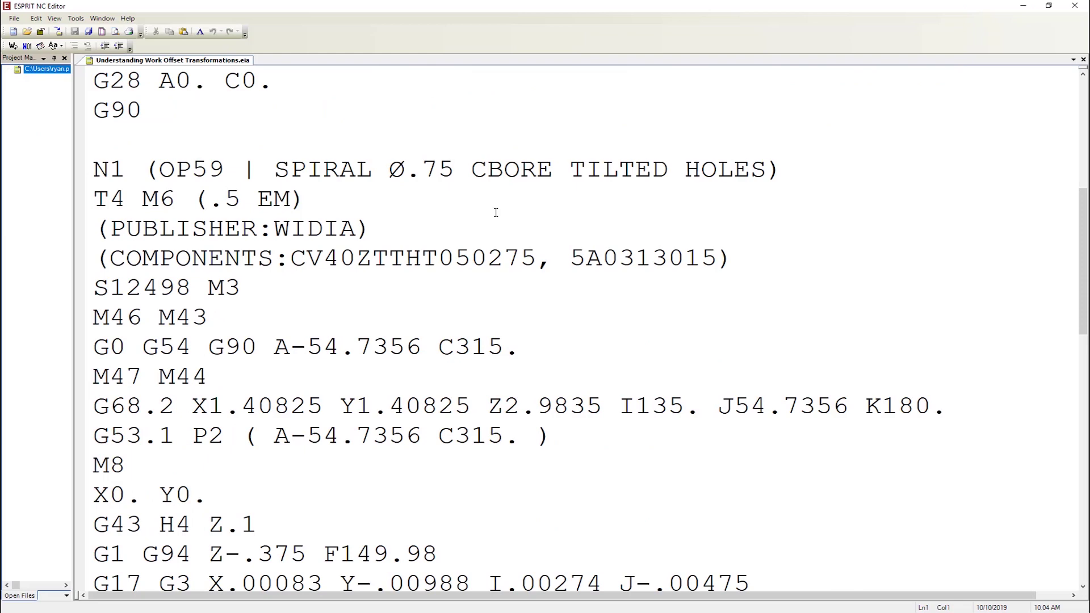
{"action": "scroll", "coordinate": [496, 213], "scroll_direction": "down", "scroll_amount": 2}
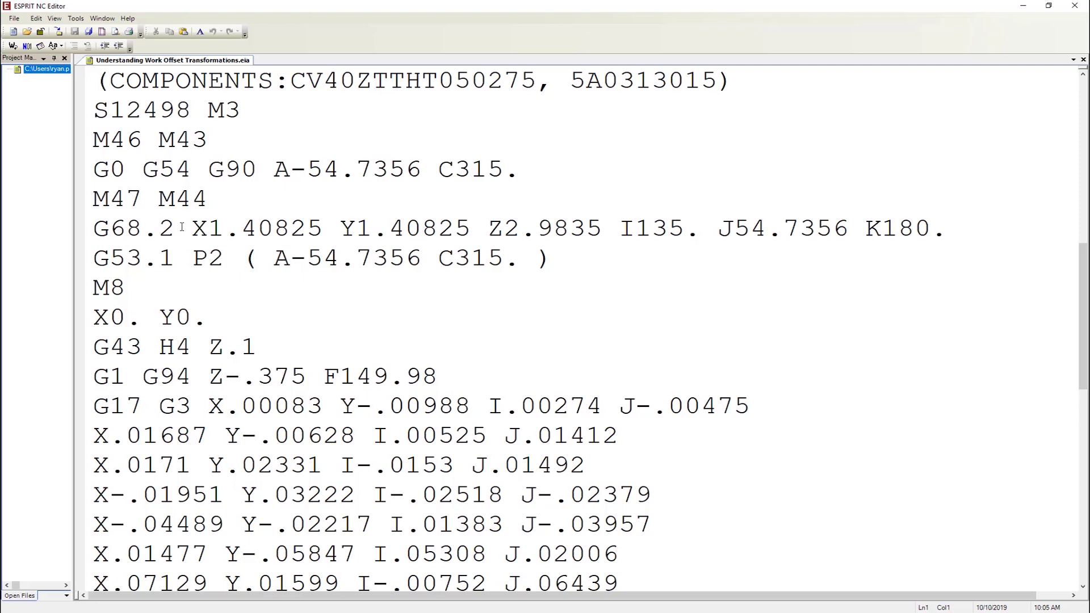
{"action": "scroll", "coordinate": [227, 304], "scroll_direction": "down", "scroll_amount": 2}
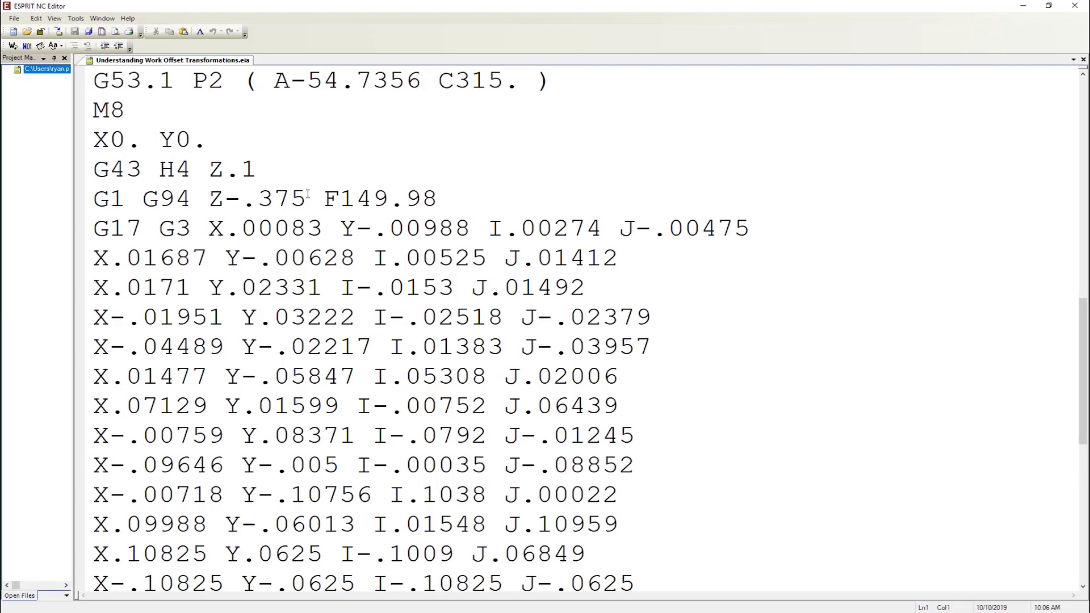
{"action": "scroll", "coordinate": [307, 195], "scroll_direction": "up", "scroll_amount": 3}
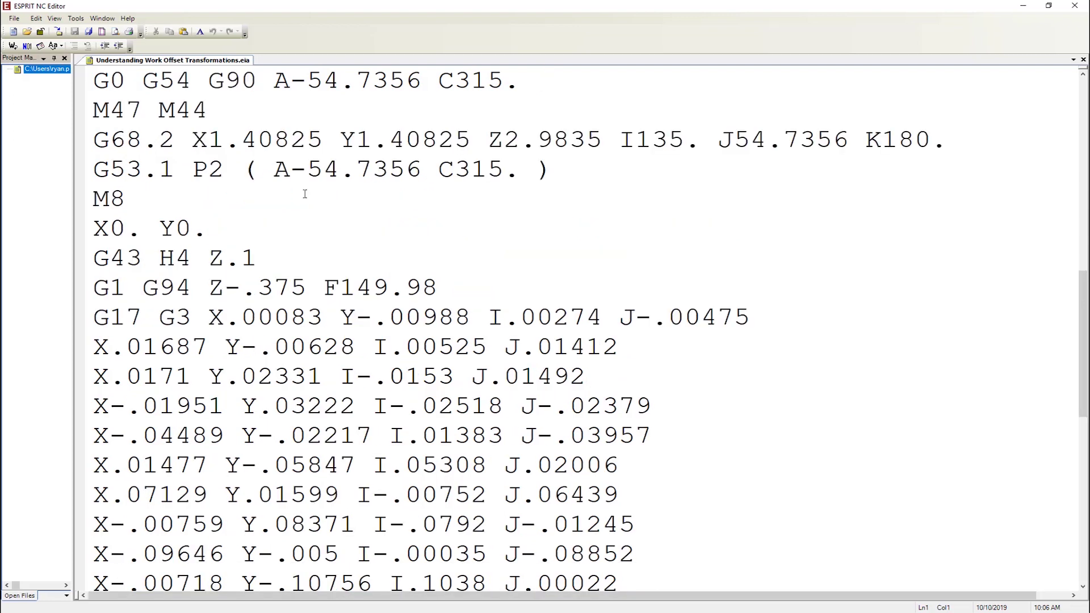
{"action": "scroll", "coordinate": [364, 321], "scroll_direction": "down", "scroll_amount": 1}
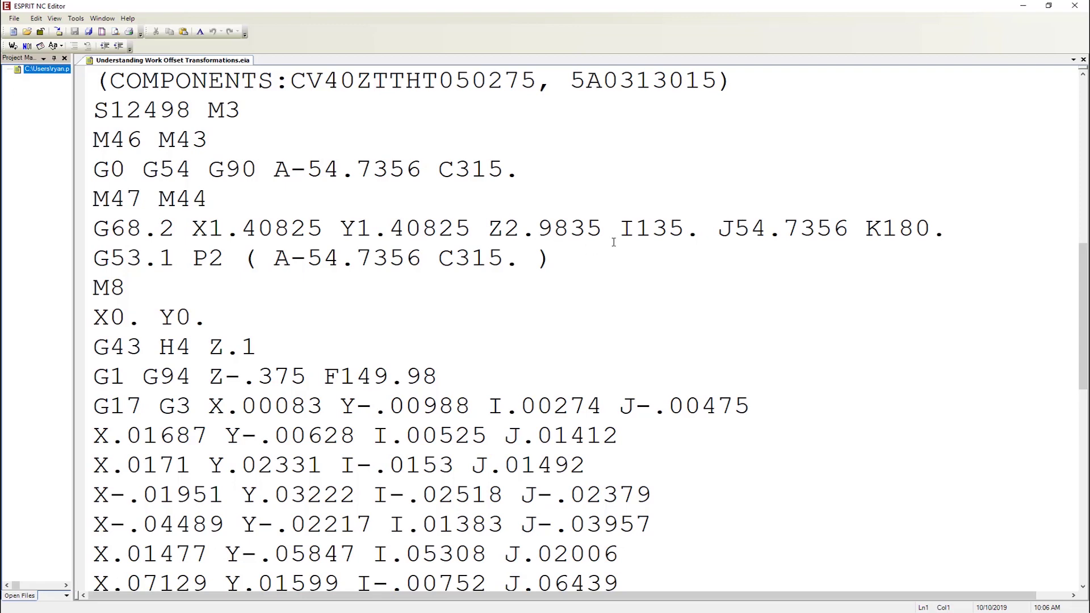
{"action": "double_click", "coordinate": [691, 8]}
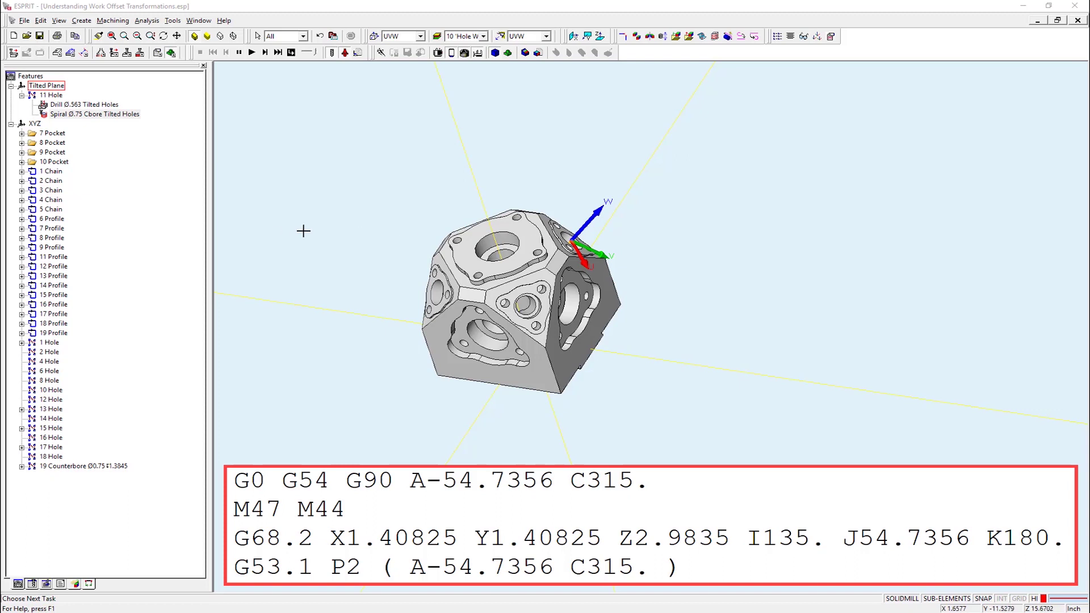
Step: Make XYZ the active work plane
{"action": "left_click", "coordinate": [404, 38]}
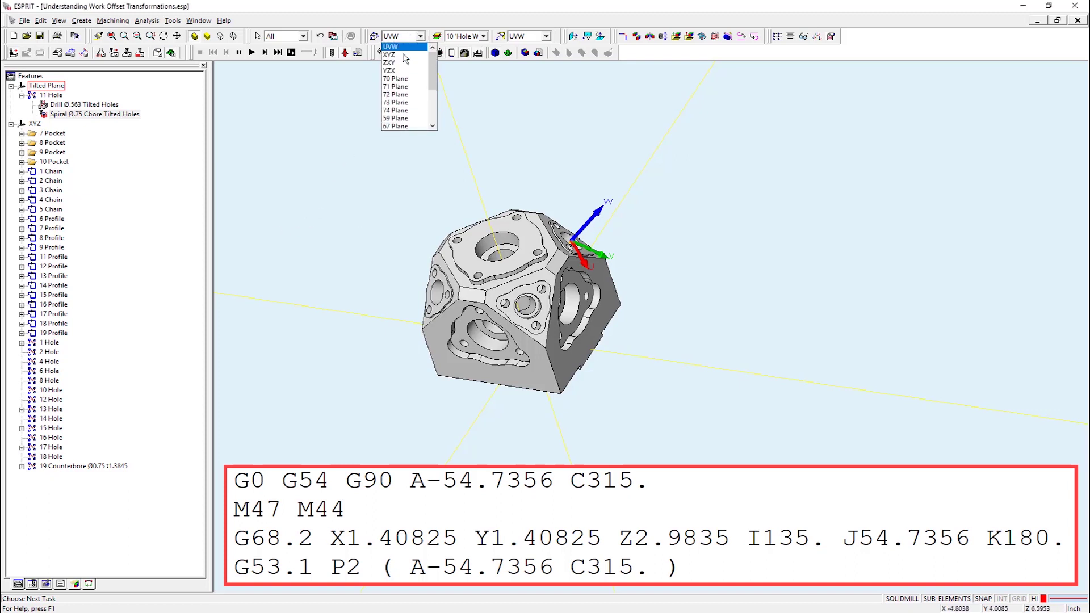
{"action": "left_click", "coordinate": [401, 55]}
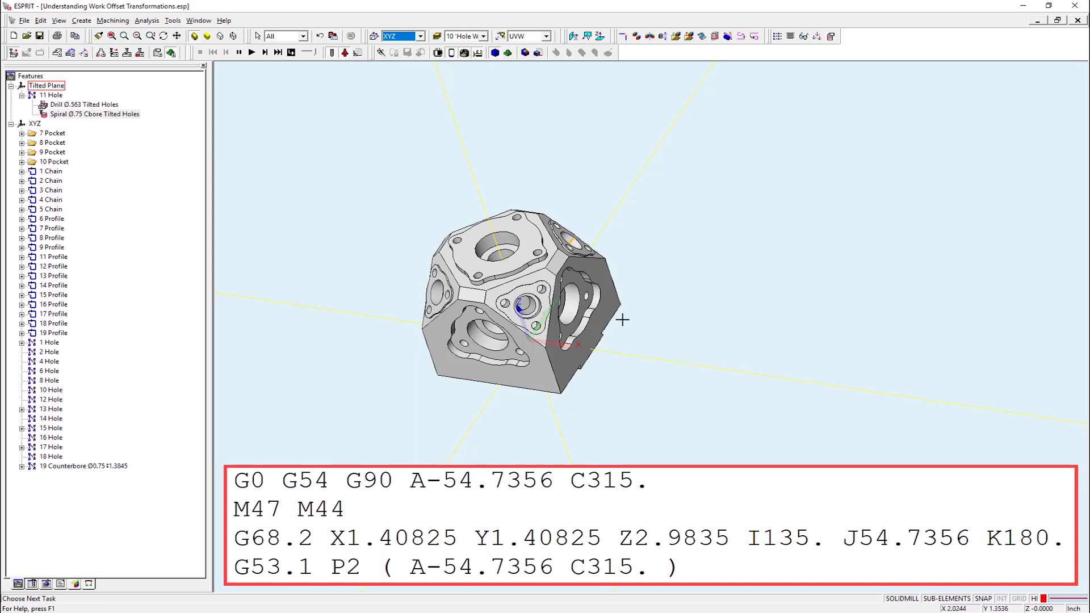
{"action": "left_click", "coordinate": [644, 320]}
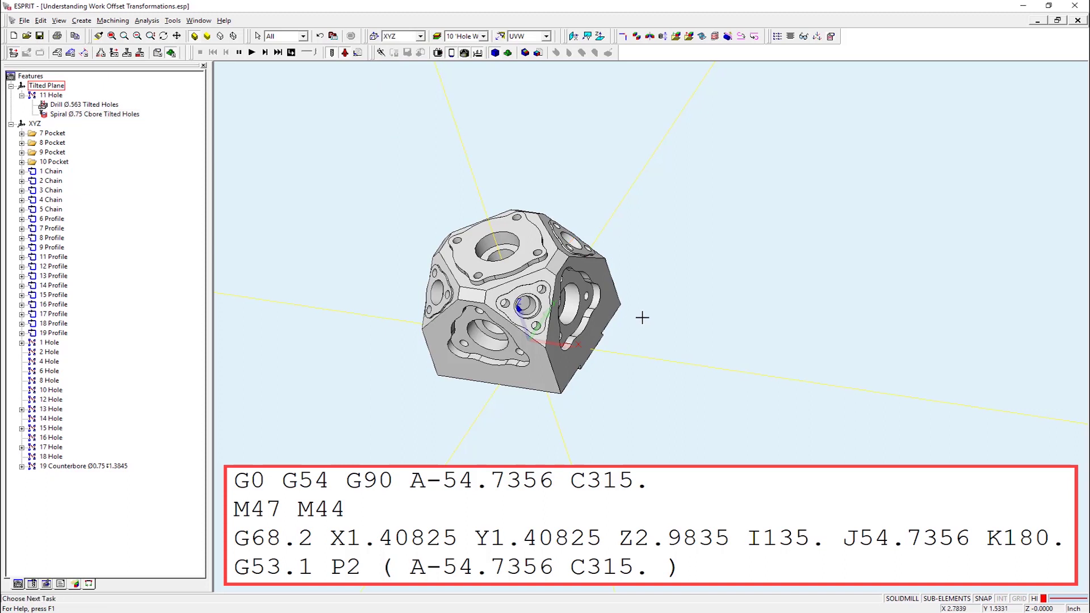
Step: Translate the XYZ work plane by U 1.40825, V 1.40825 and W 2.9835
{"action": "left_click", "coordinate": [59, 53]}
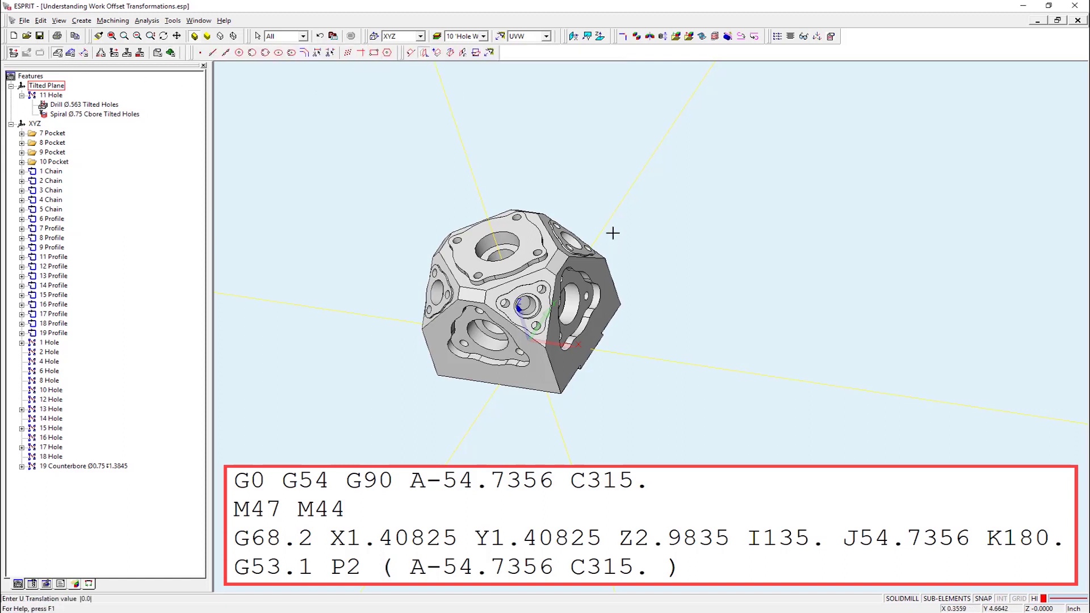
{"action": "type", "text": "1"}
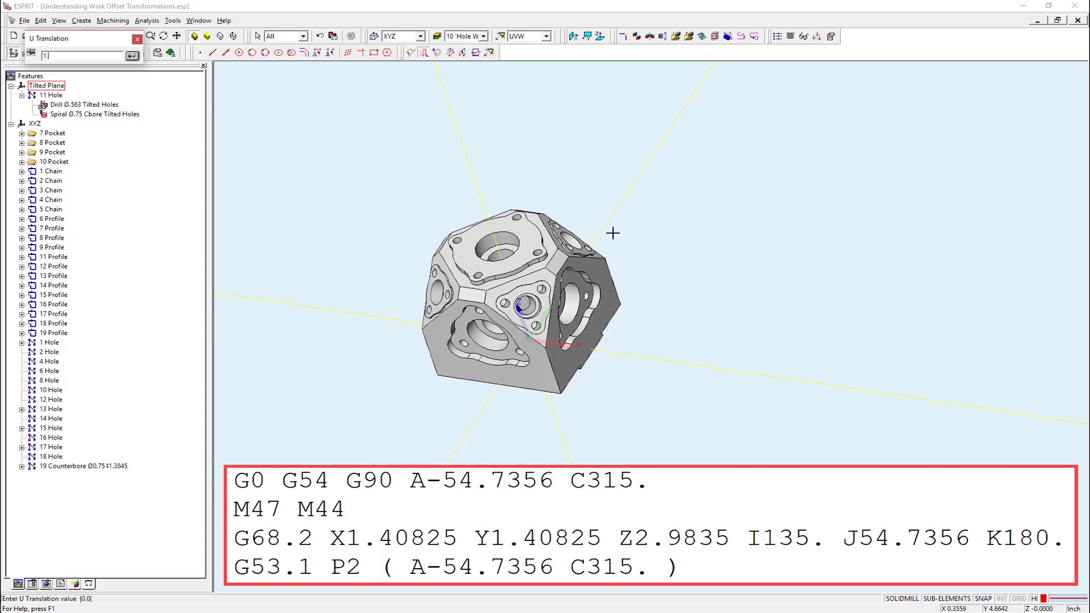
{"action": "type", "text": ".40825"}
{"action": "key", "text": "Return"}
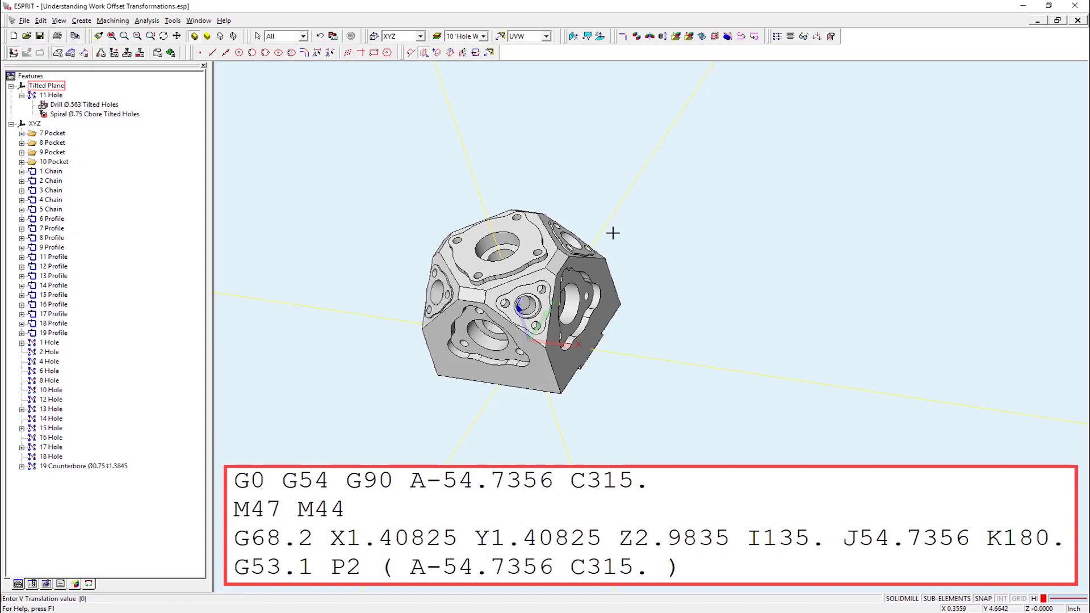
{"action": "type", "text": "1.40825"}
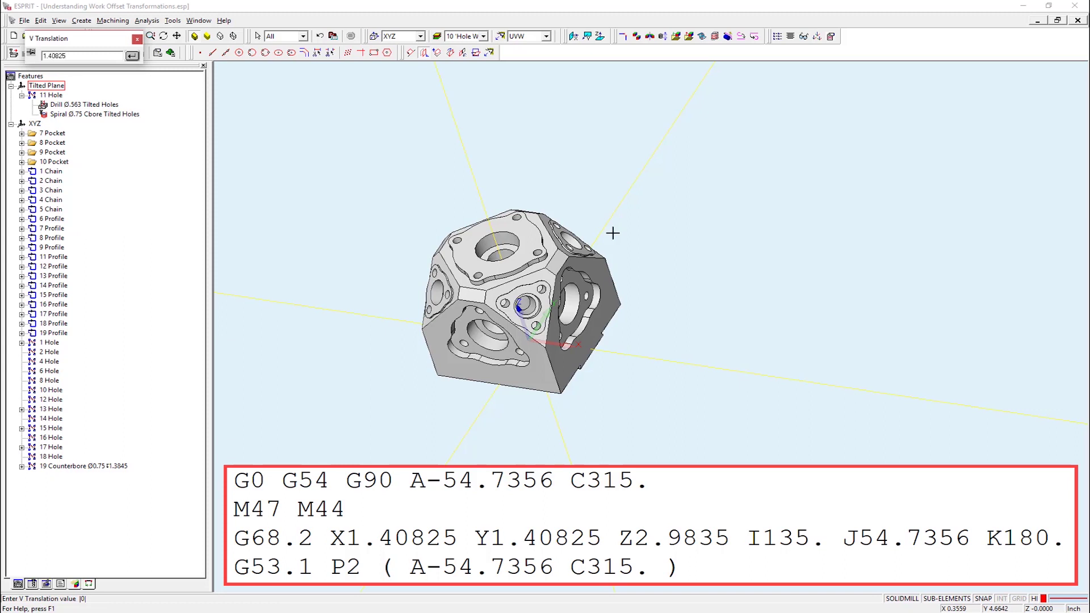
{"action": "key", "text": "Return"}
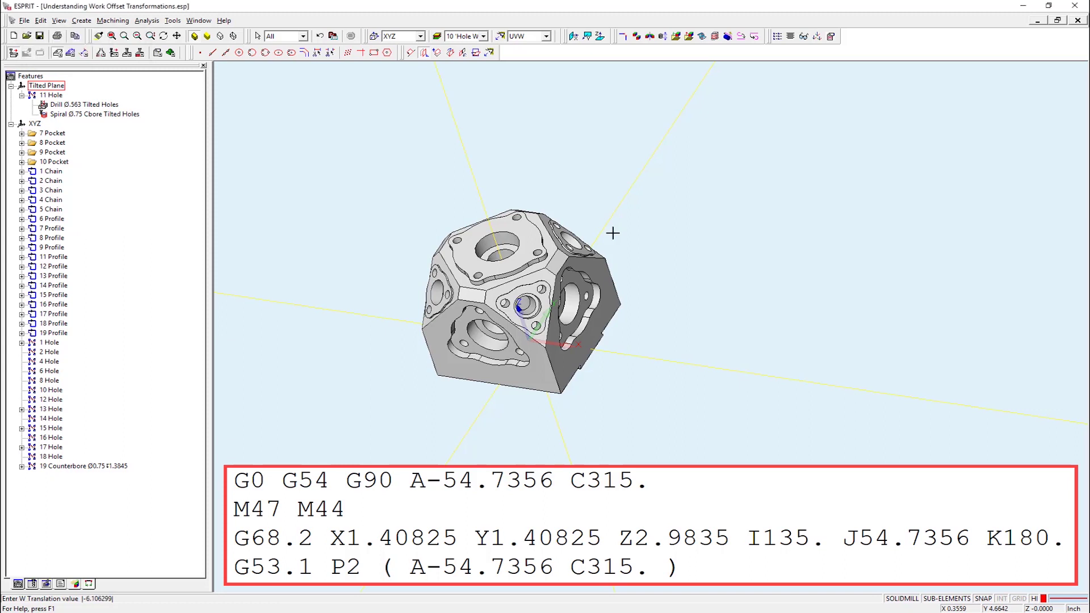
{"action": "type", "text": "2"}
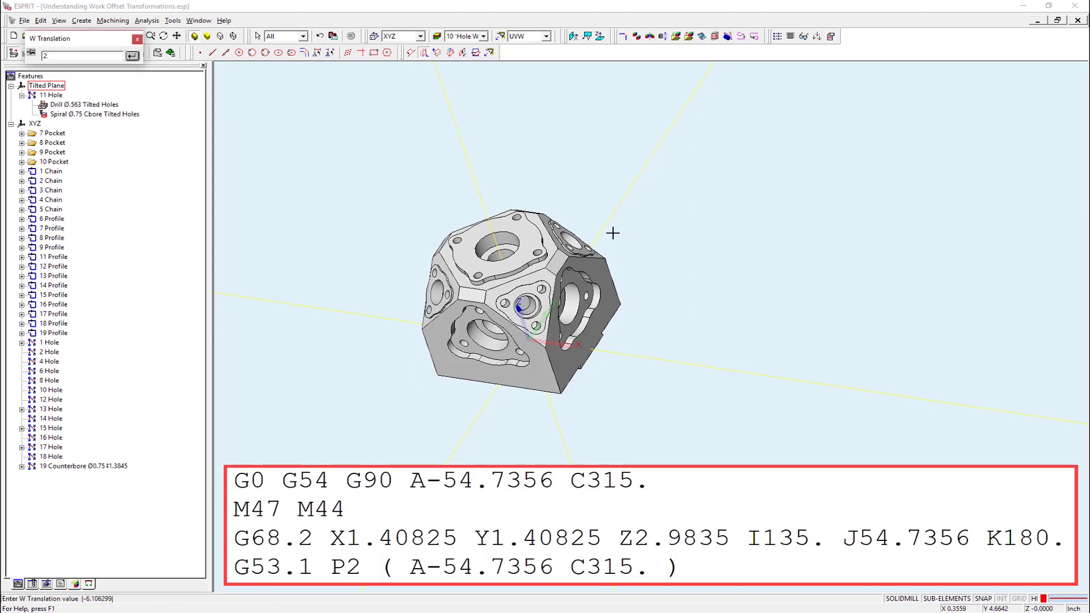
{"action": "type", "text": ".9835"}
{"action": "key", "text": "Return"}
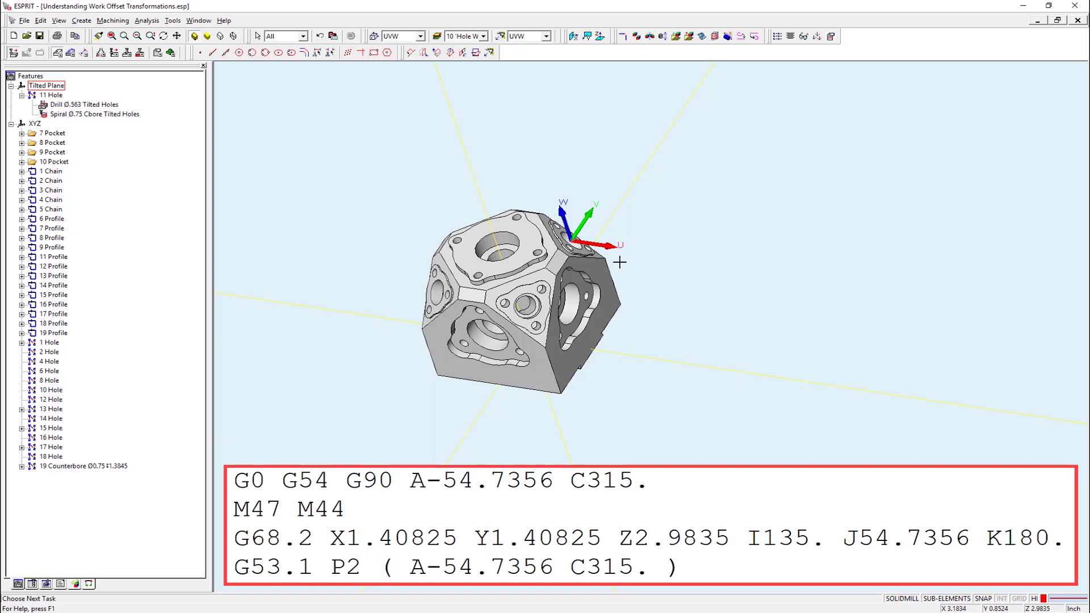
Step: Rotate the translated UVW work plane 135 degrees about its W axis, with no rotation about U or V
{"action": "left_click", "coordinate": [464, 52]}
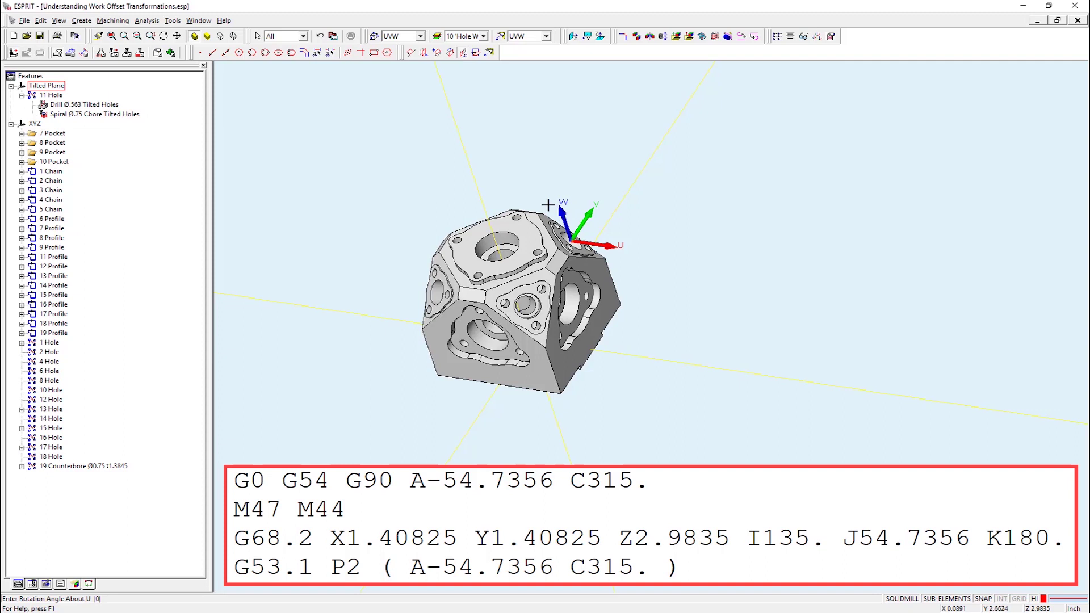
{"action": "key", "text": "Return"}
{"action": "key", "text": "Return"}
{"action": "type", "text": "135"}
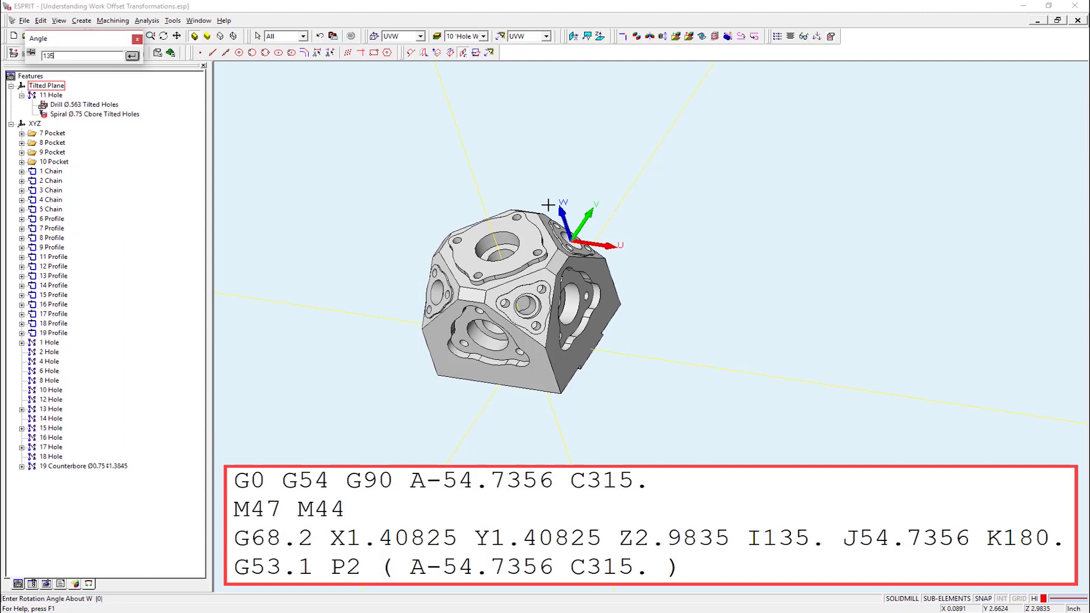
{"action": "key", "text": "Return"}
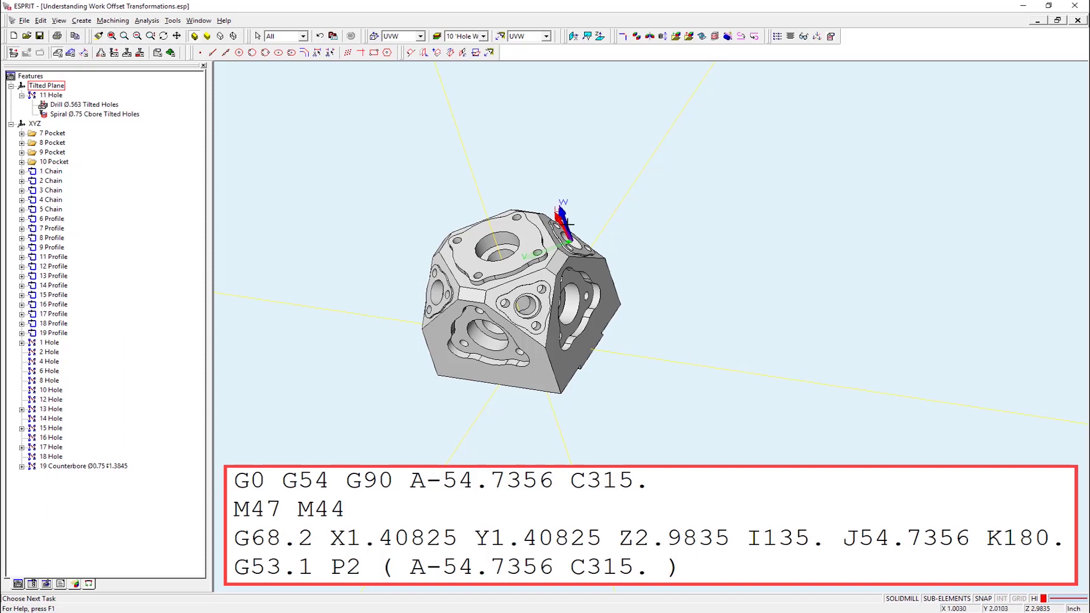
Step: Rotate the UVW work plane 54.7356 degrees about its U axis, with no rotation about V or W
{"action": "left_click", "coordinate": [463, 52]}
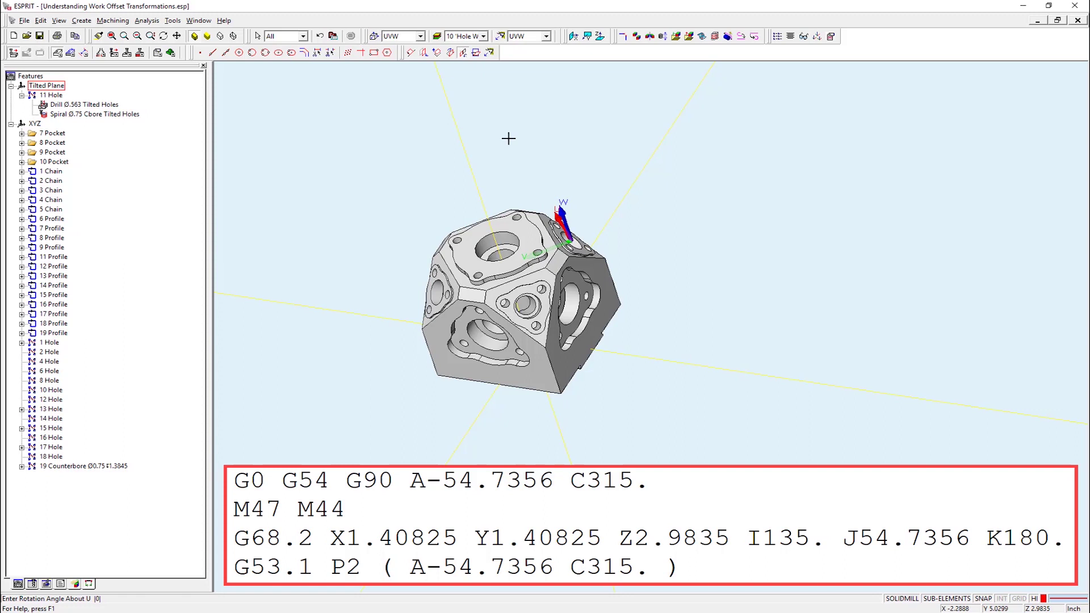
{"action": "type", "text": "54"}
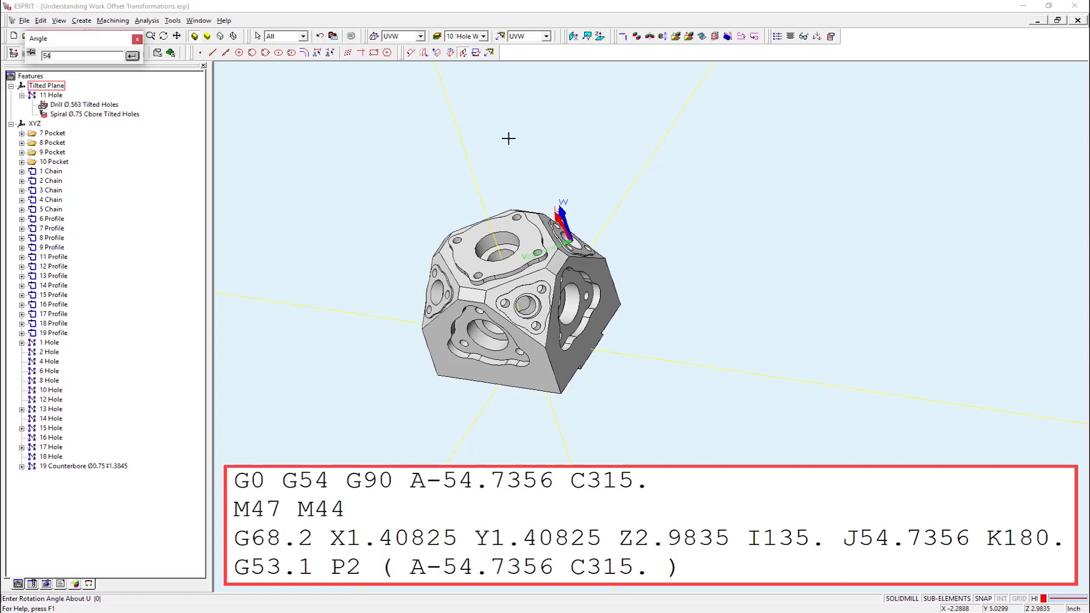
{"action": "type", "text": ".7356"}
{"action": "key", "text": "Return"}
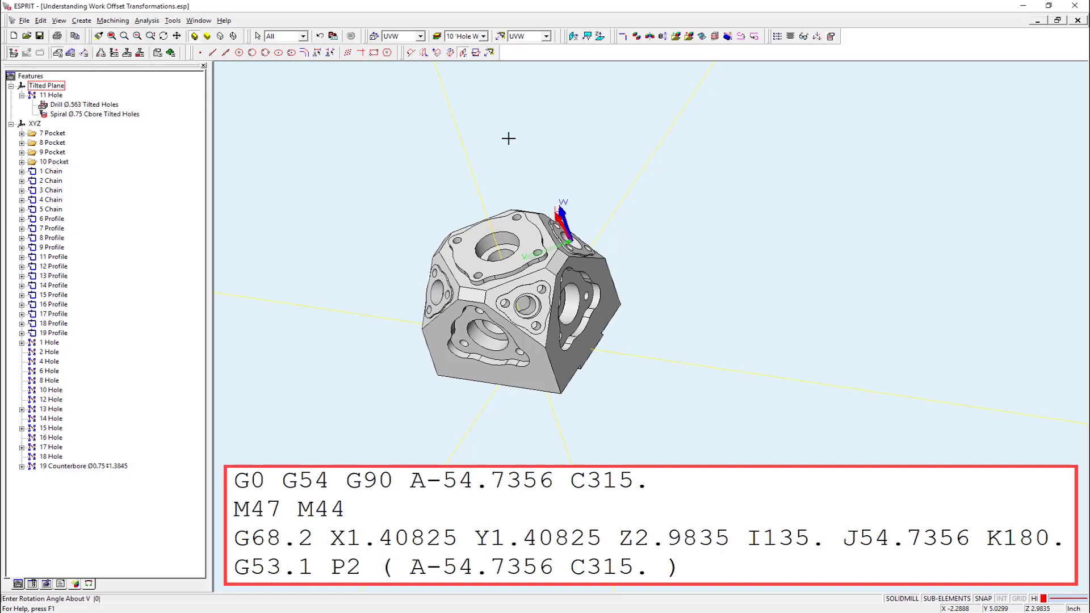
{"action": "key", "text": "Return"}
{"action": "key", "text": "Return"}
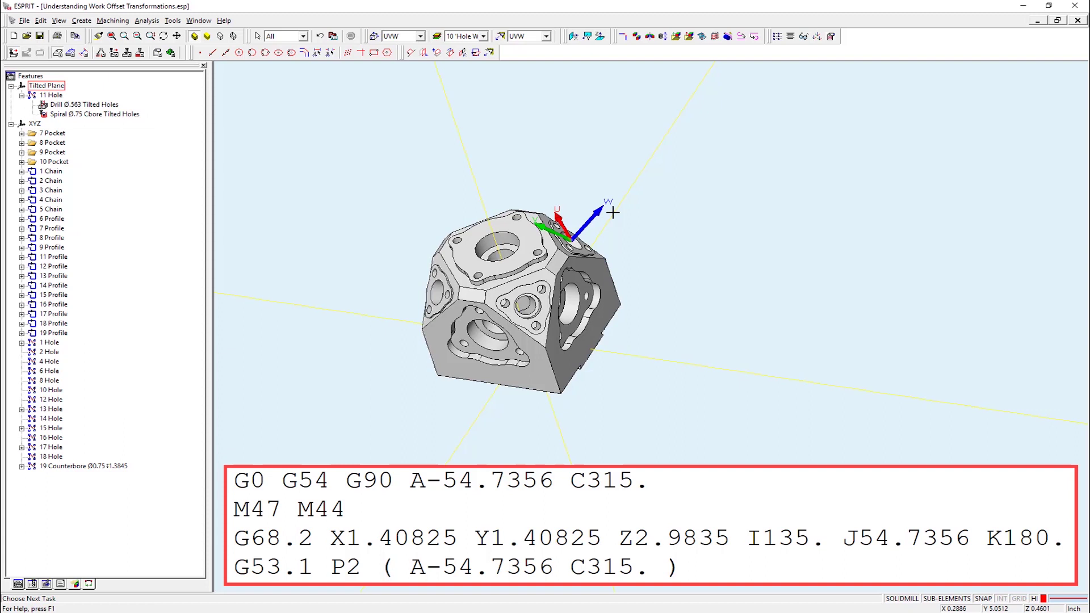
Step: Rotate the UVW work plane 180 degrees about its W axis to complete the G68.2 orientation
{"action": "left_click", "coordinate": [462, 53]}
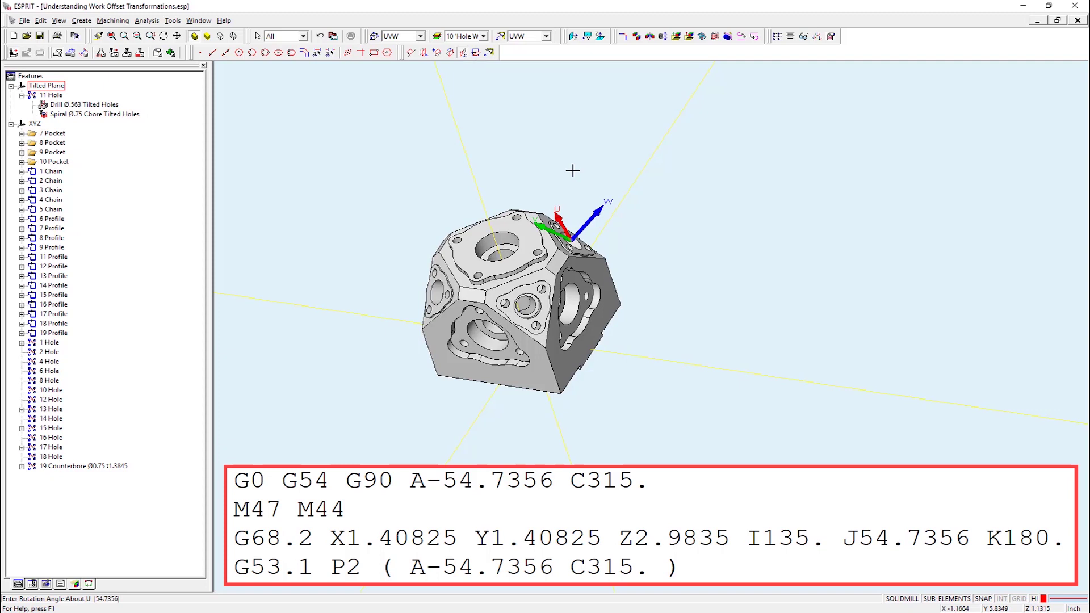
{"action": "key", "text": "Return"}
{"action": "key", "text": "Return"}
{"action": "type", "text": "180"}
{"action": "key", "text": "Return"}
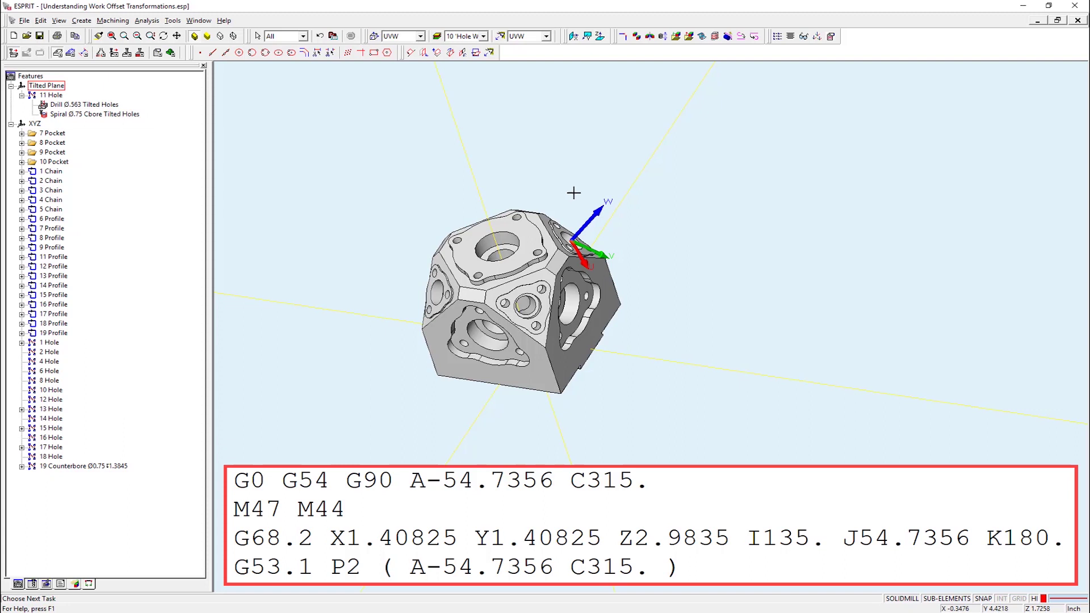
Step: Make Tilted Plane the active work plane
{"action": "left_click", "coordinate": [420, 36]}
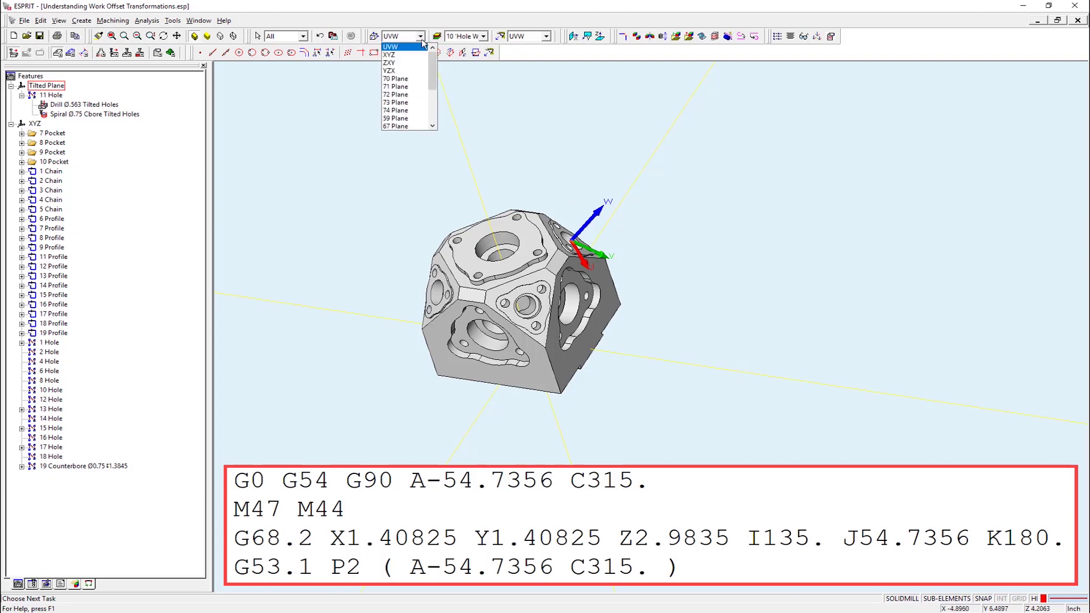
{"action": "scroll", "coordinate": [409, 85], "scroll_direction": "down", "scroll_amount": 3}
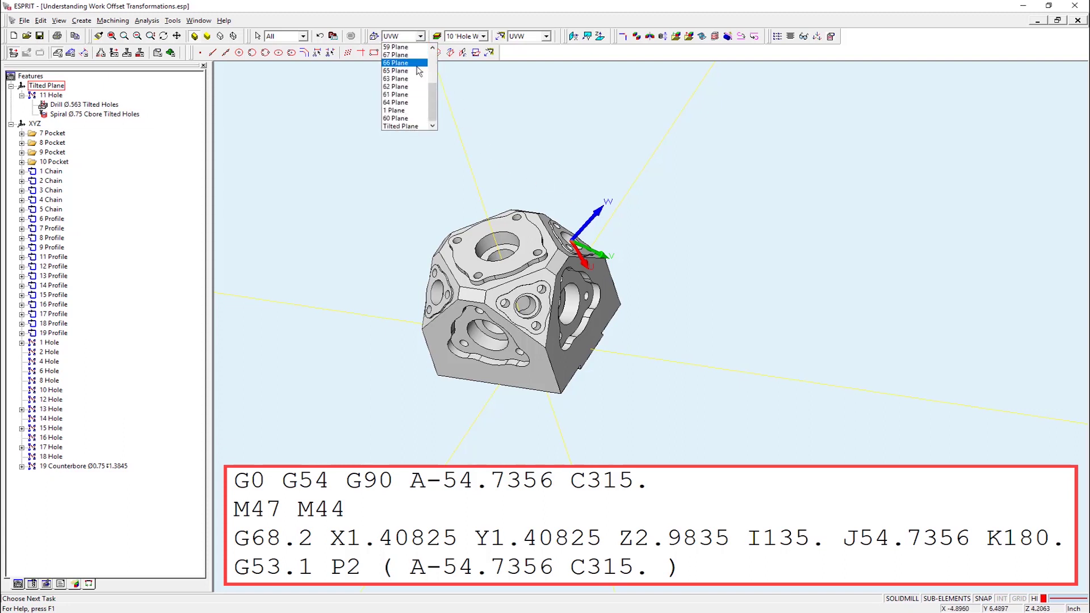
{"action": "left_click", "coordinate": [405, 126]}
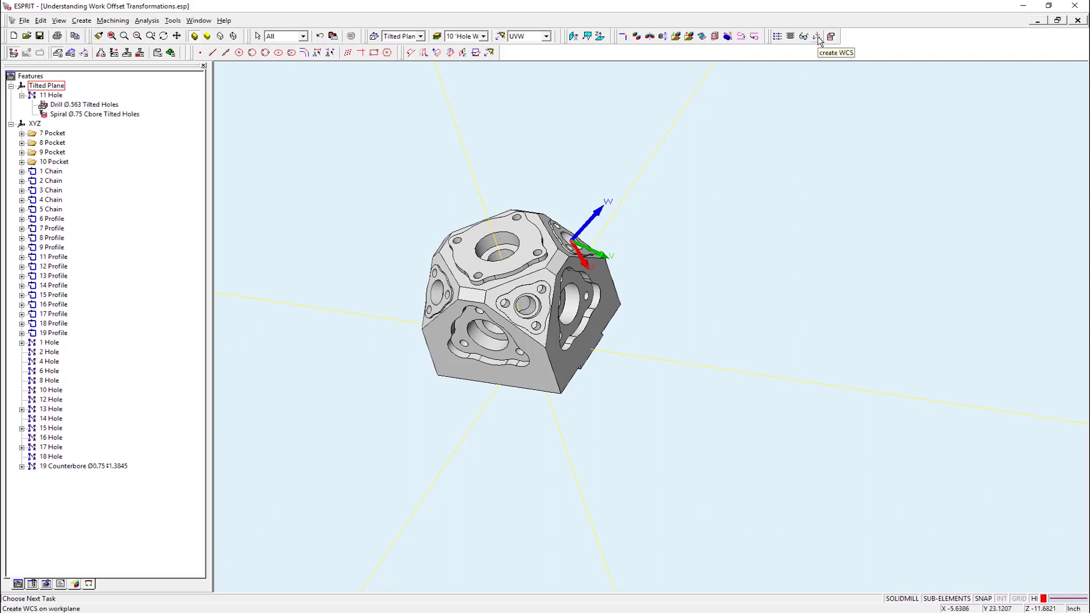
Step: Create the work coordinates automatically, named from rotation, using template settings with Point and orientation mode, clearance 10, standard 54 and additional 682
{"action": "left_click", "coordinate": [818, 38]}
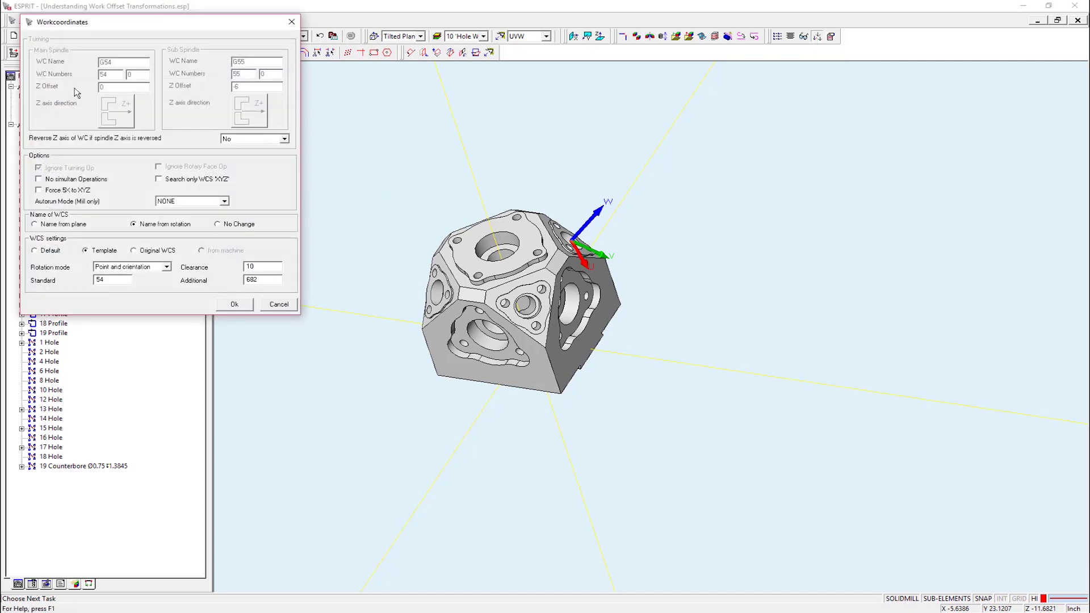
{"action": "left_click", "coordinate": [232, 305]}
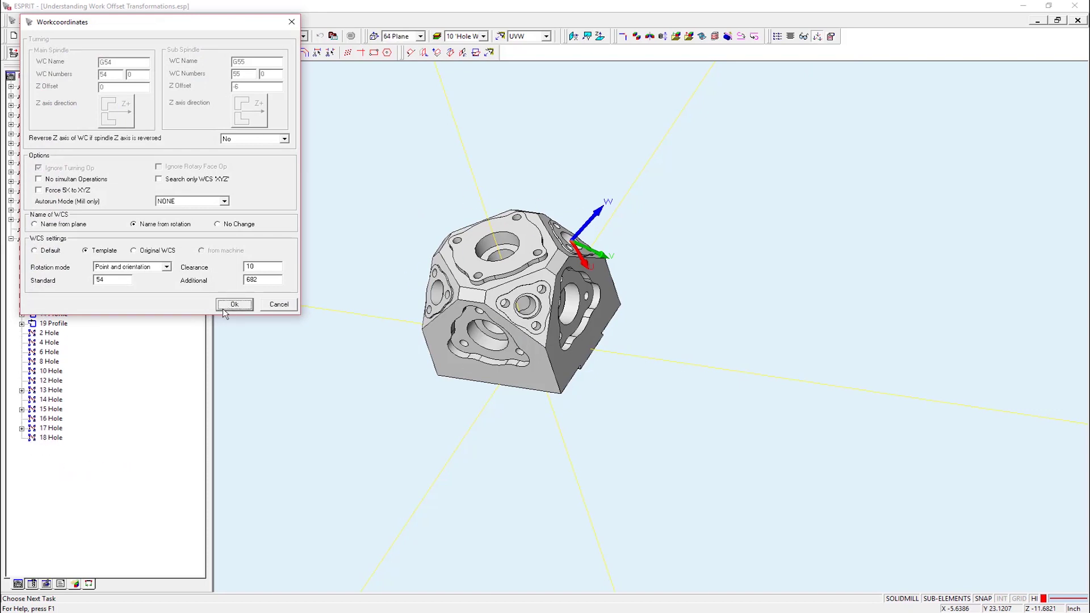